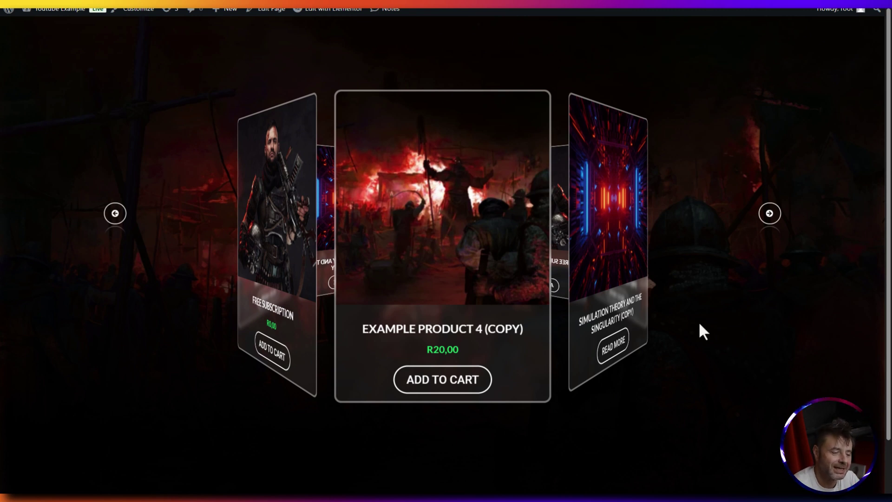
Cycle the finished 3D product carousel forward and backward to examine its card rotation, product details, buttons and matching backgrounds
click(772, 214)
click(771, 214)
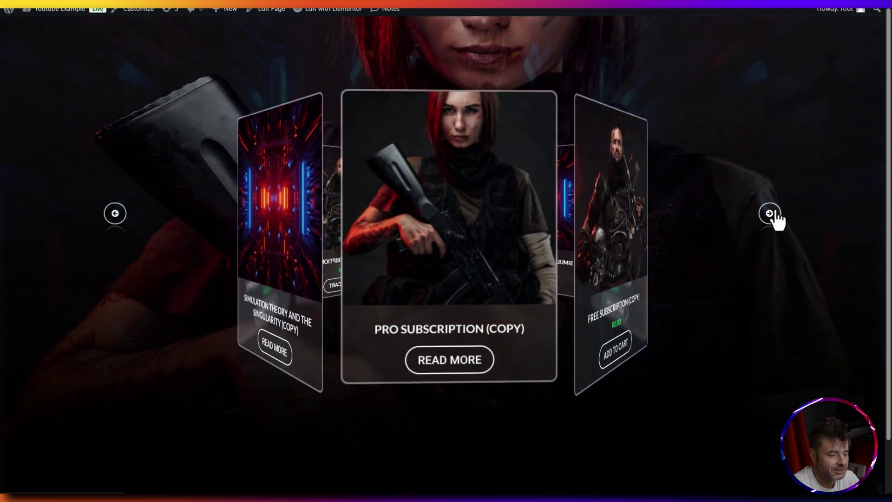
click(771, 214)
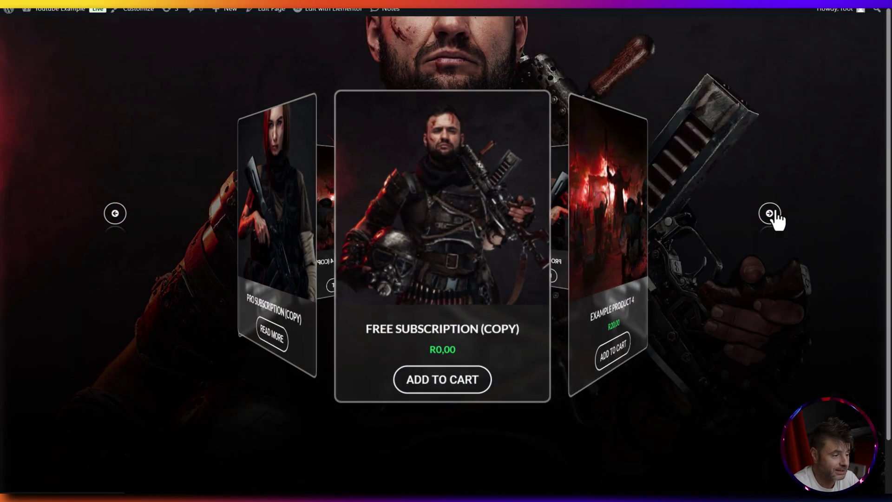
click(771, 214)
click(772, 214)
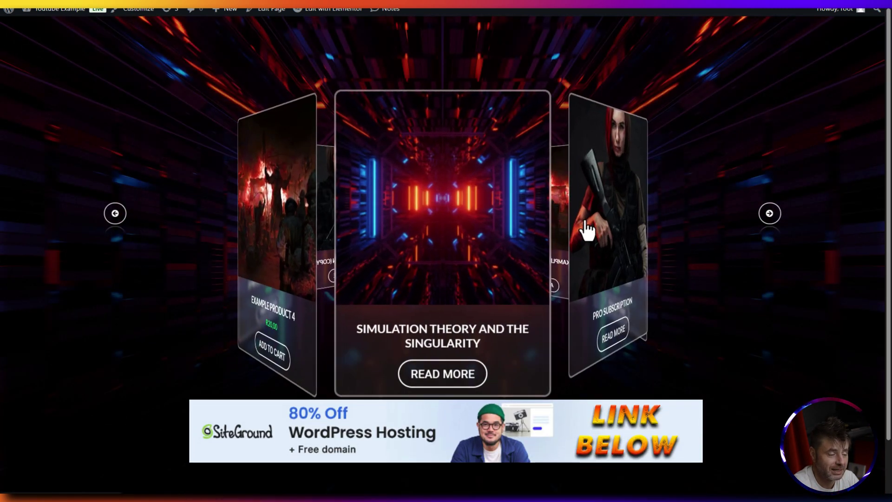
click(111, 214)
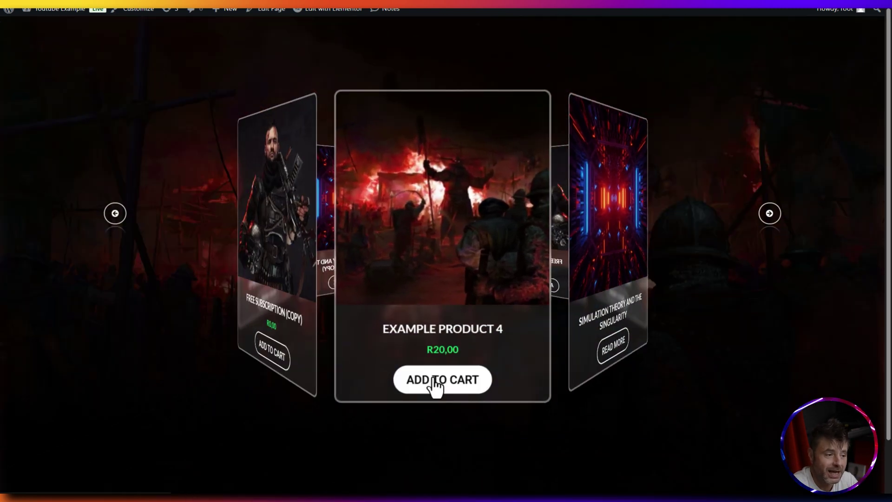
click(115, 215)
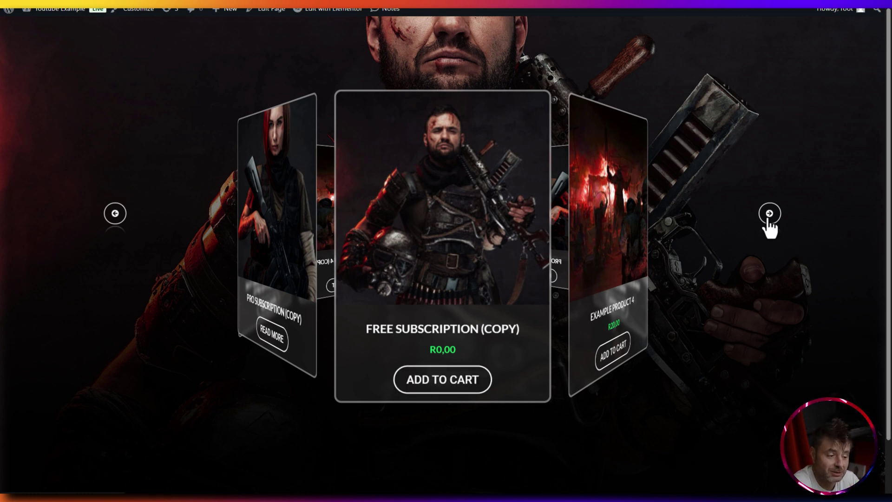
click(118, 218)
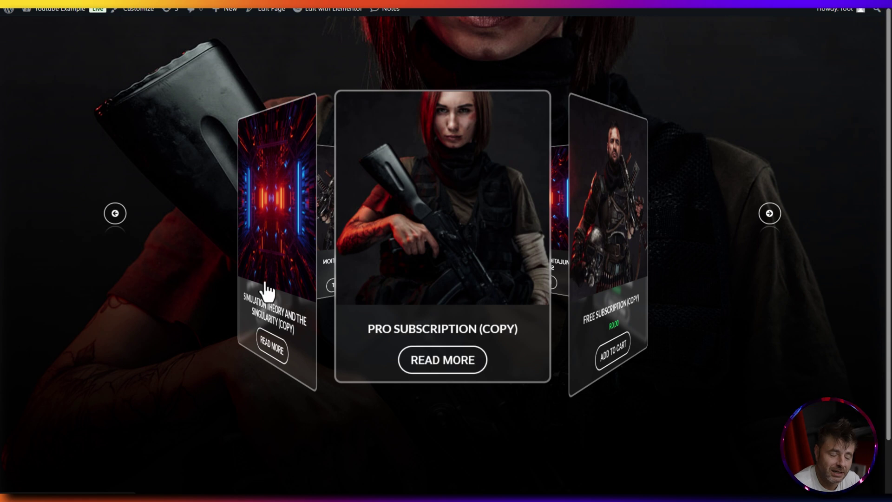
click(111, 217)
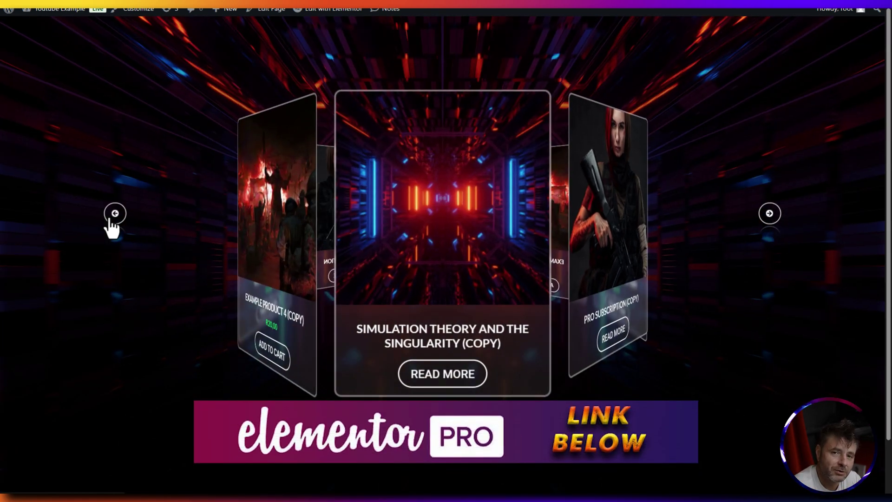
click(111, 217)
click(111, 217)
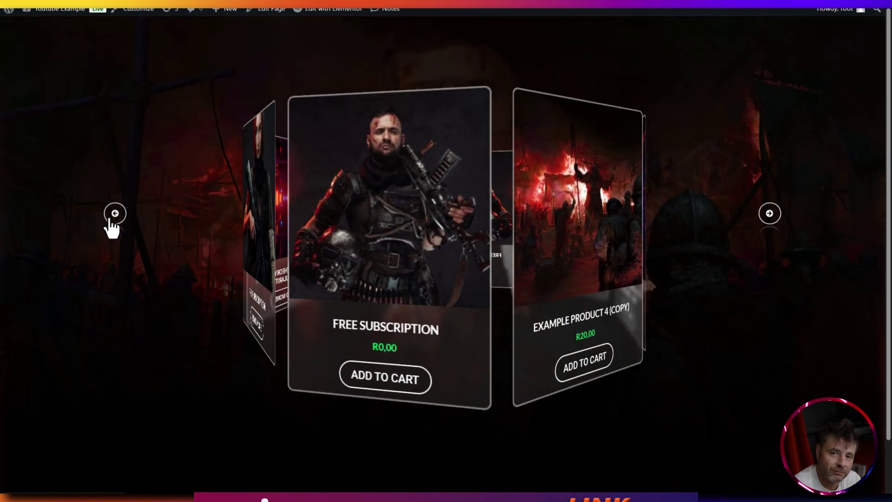
click(111, 217)
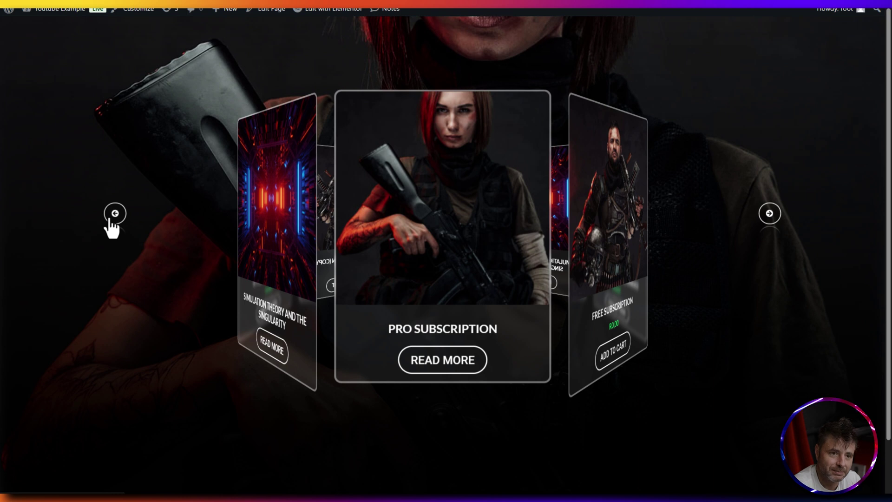
click(111, 218)
click(768, 213)
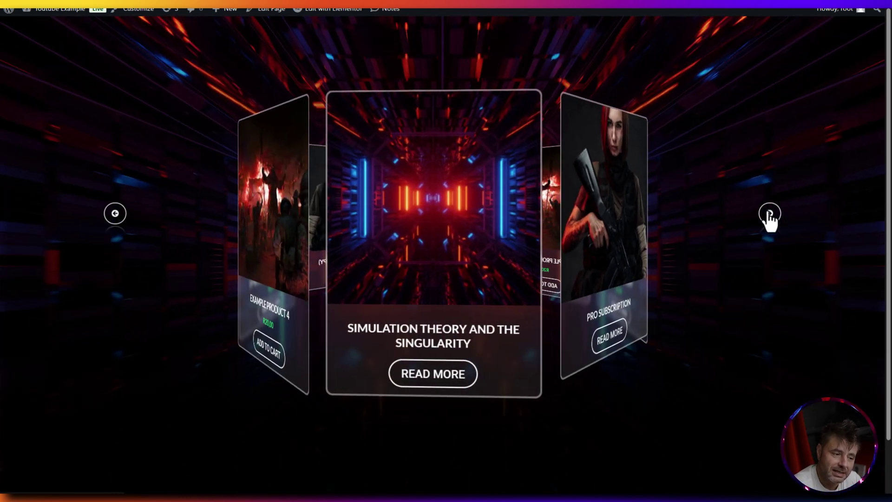
click(769, 214)
click(769, 214)
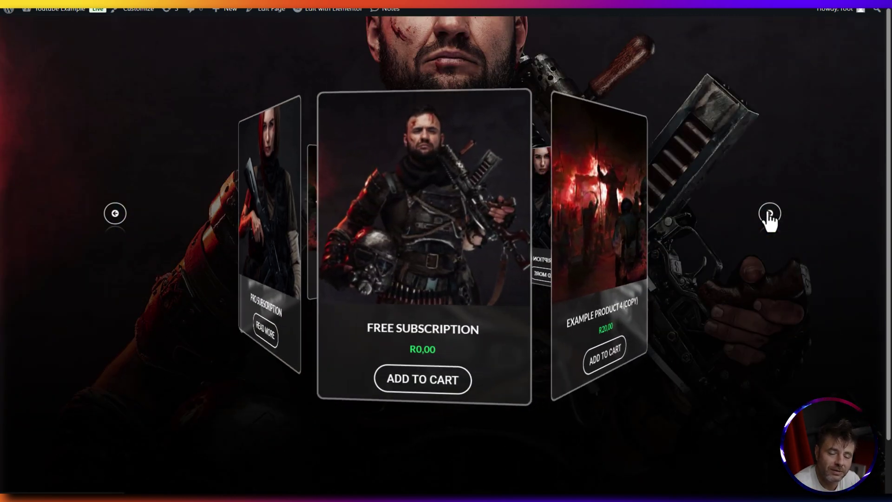
click(769, 215)
click(769, 215)
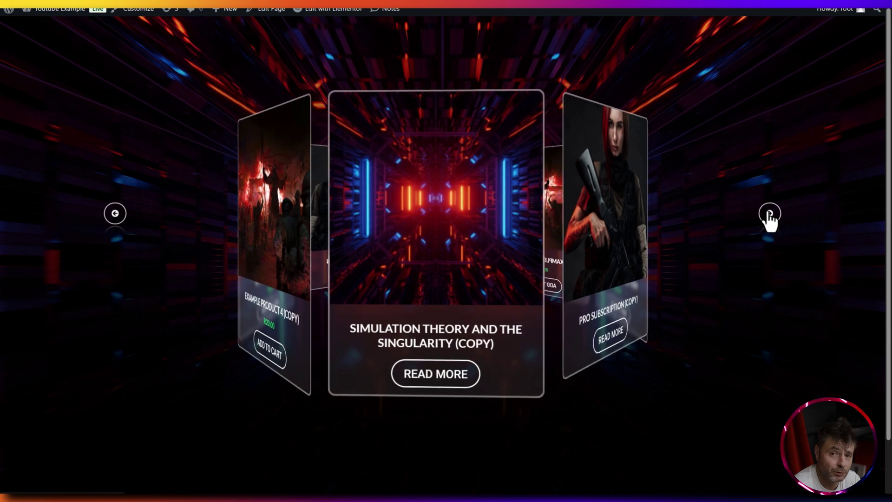
click(769, 214)
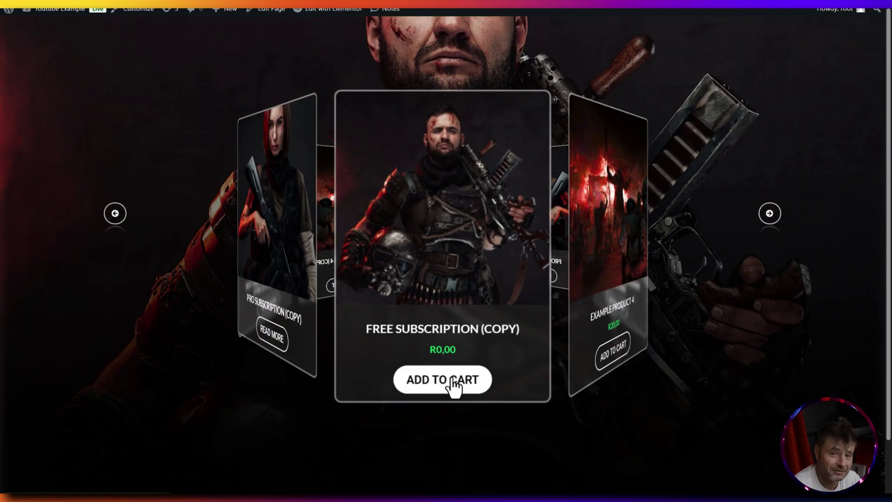
click(770, 213)
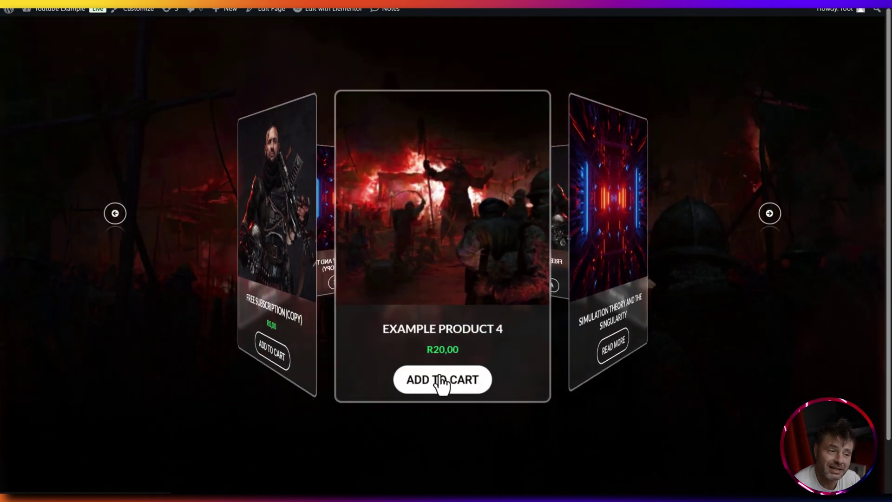
click(770, 213)
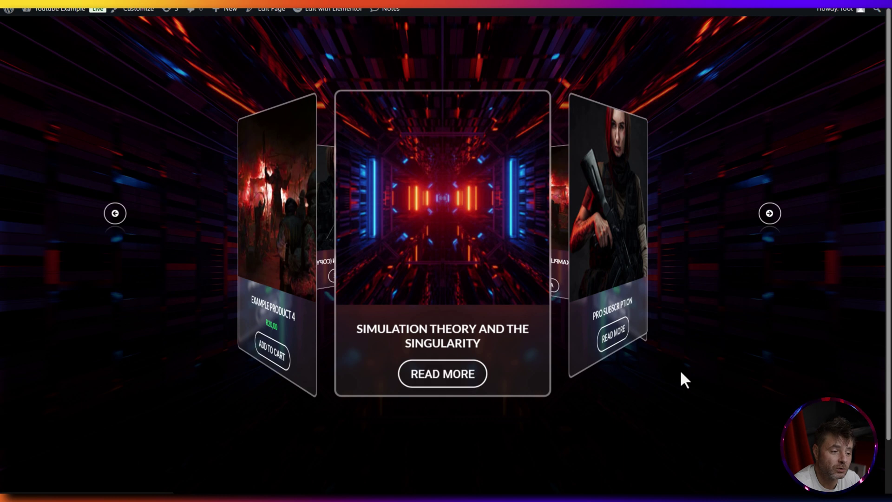
click(768, 215)
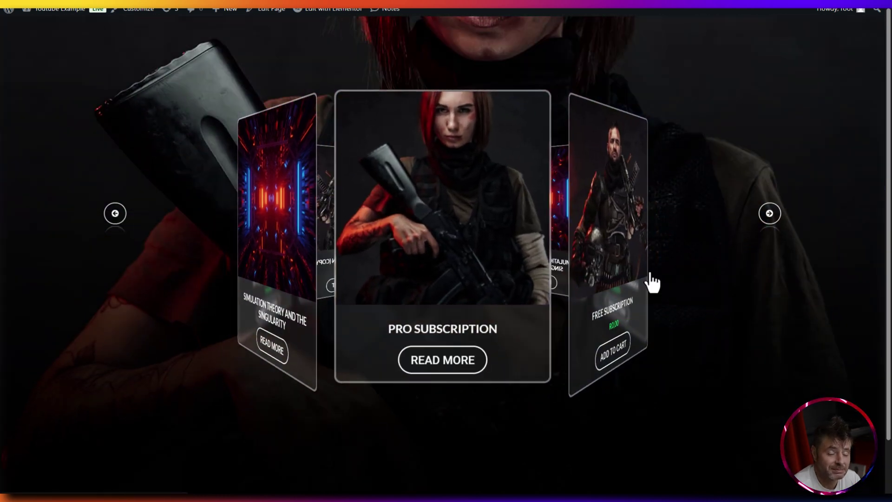
click(763, 219)
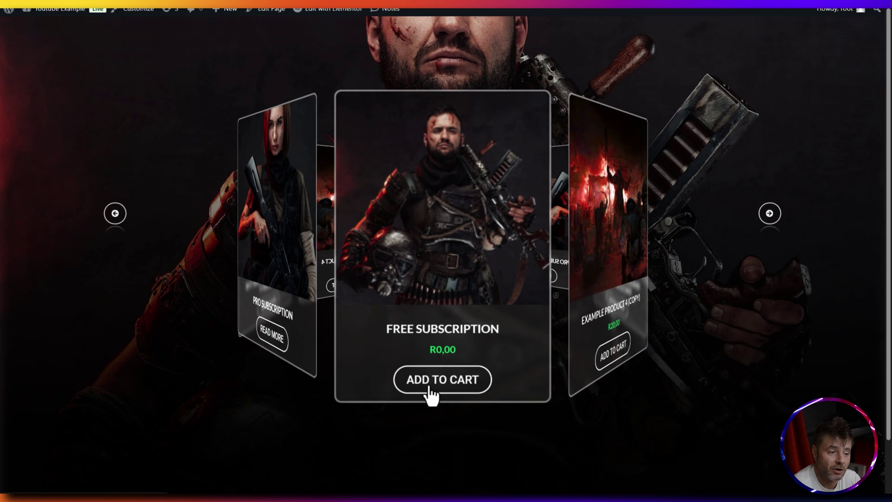
click(770, 216)
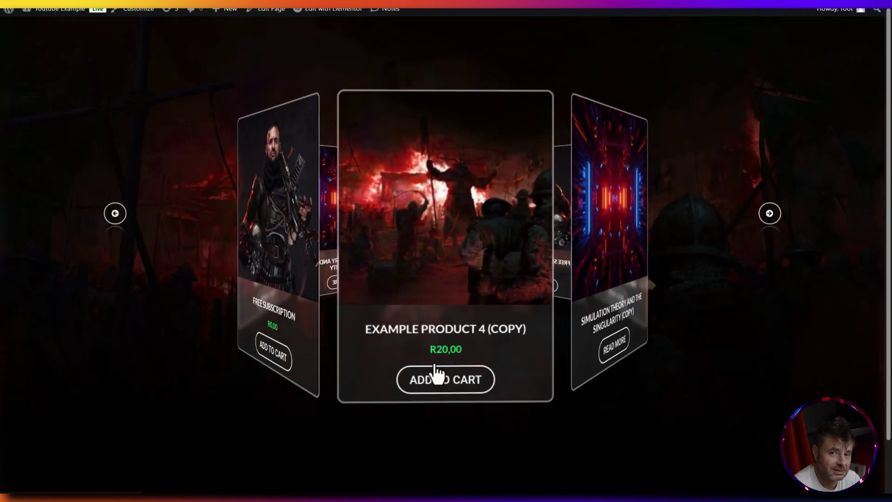
click(111, 212)
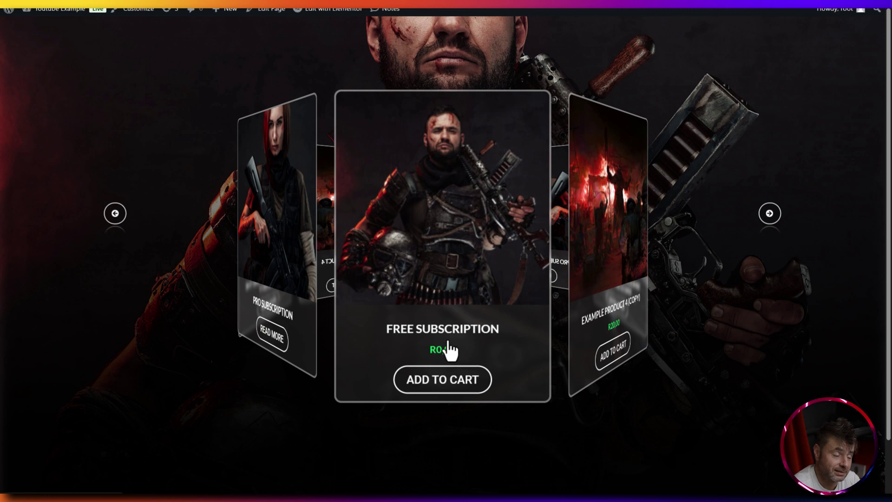
click(770, 213)
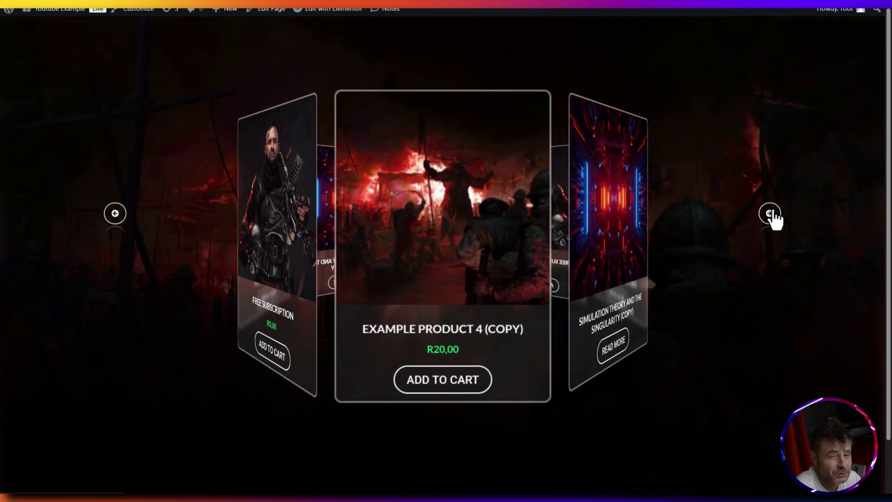
click(770, 214)
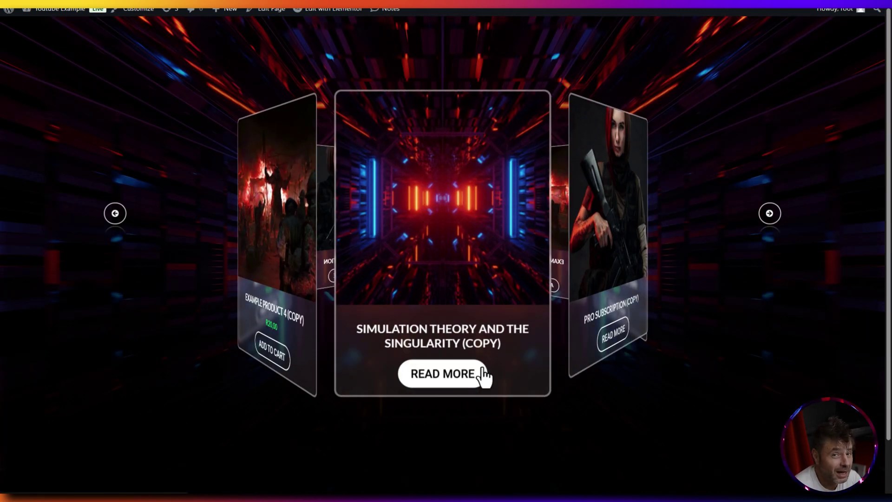
click(770, 214)
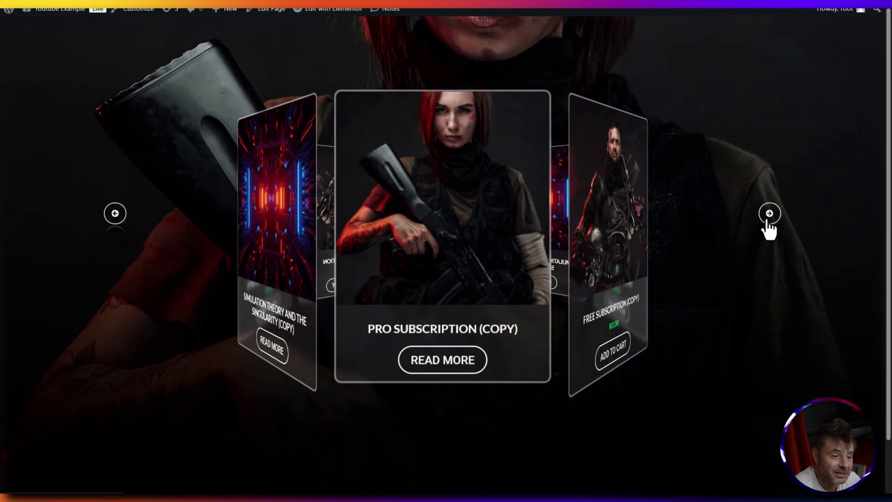
click(770, 214)
click(770, 214)
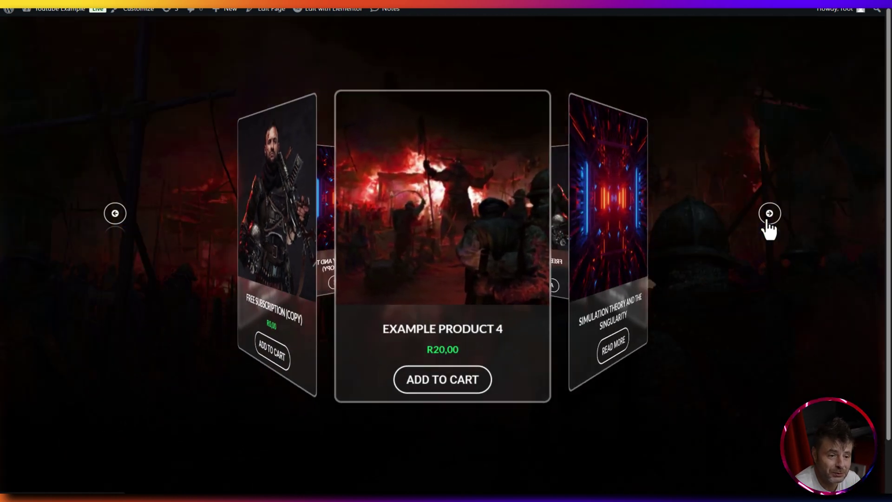
click(770, 214)
click(769, 214)
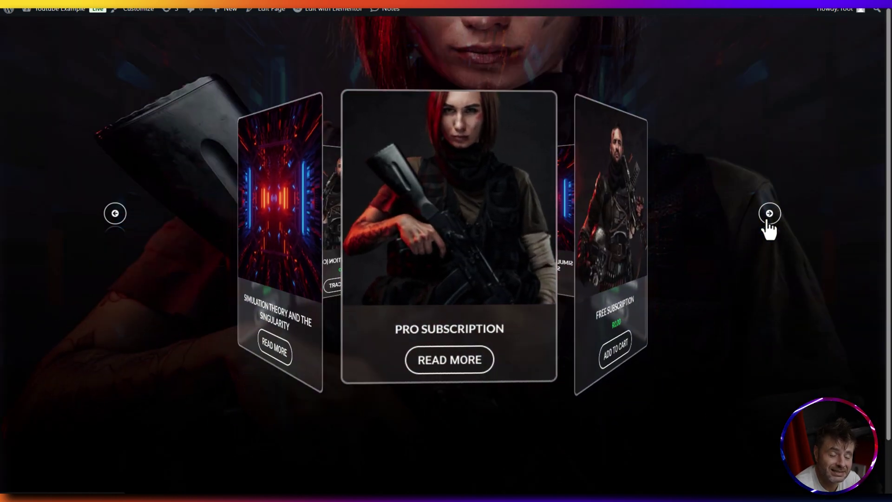
click(768, 215)
click(768, 215)
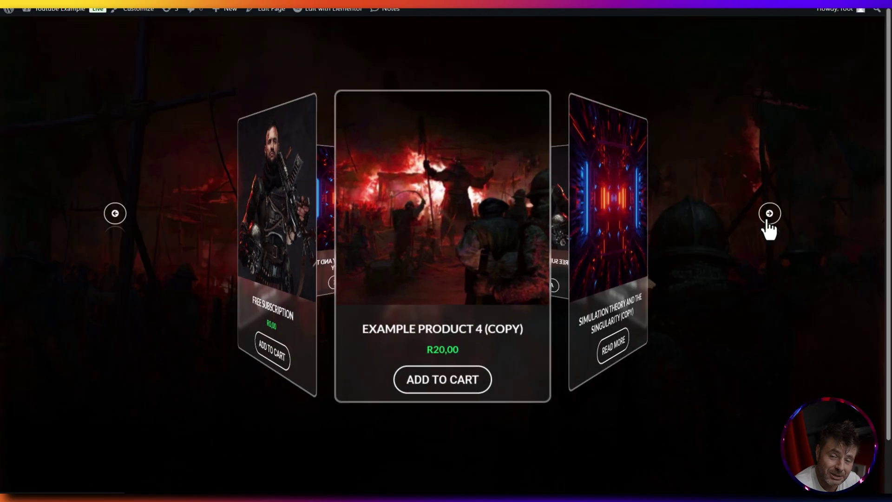
click(769, 215)
click(769, 215)
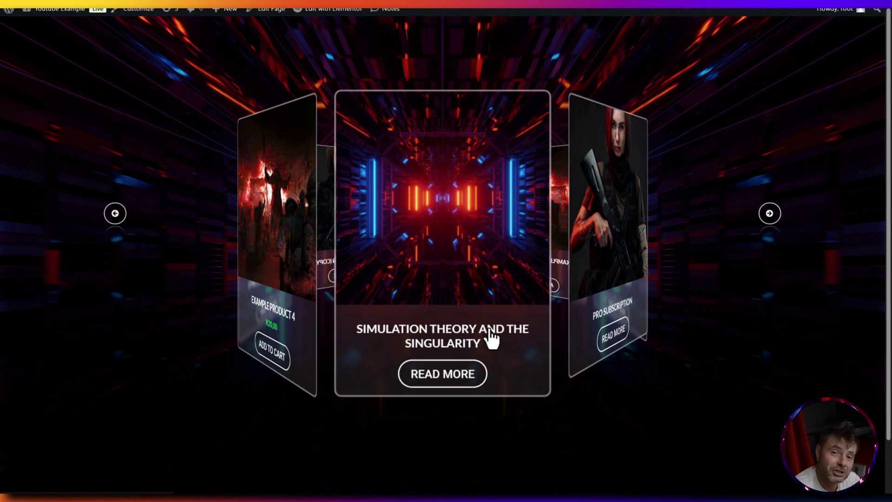
click(767, 224)
click(768, 224)
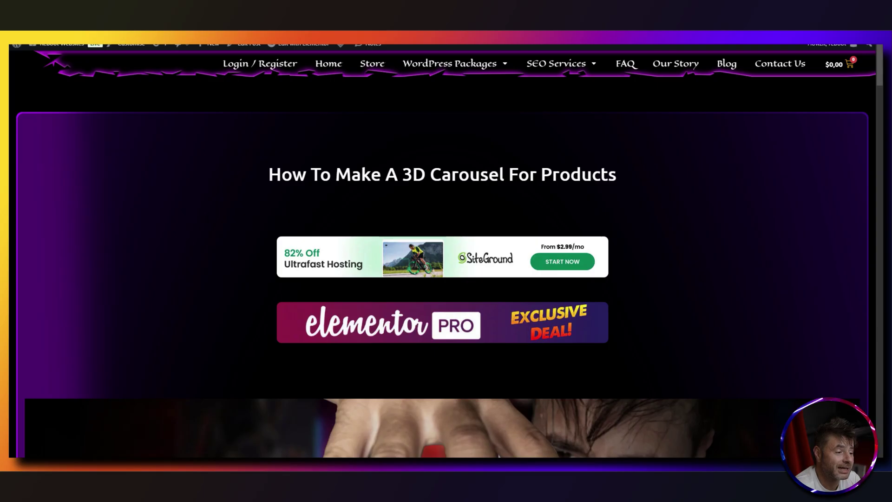
Look through the blog post "How To Make A 3D Carousel For Products" down past its embedded tutorial video
scroll(49, 264, down, 10)
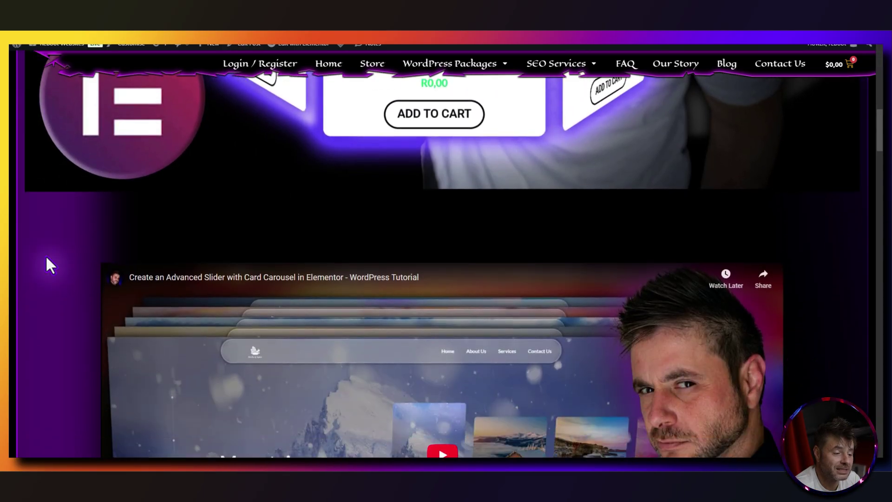
scroll(47, 259, down, 10)
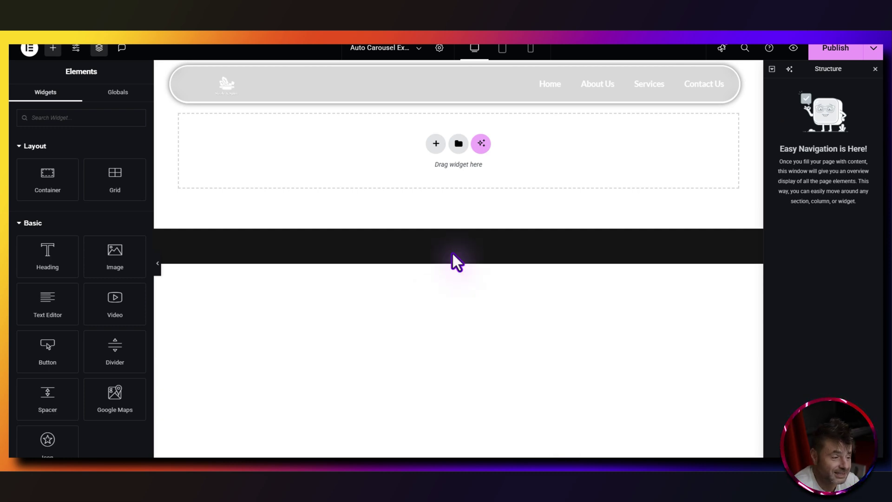
Add a single-column, downward-direction Flexbox container to the empty Elementor page and duplicate it
click(436, 144)
click(421, 161)
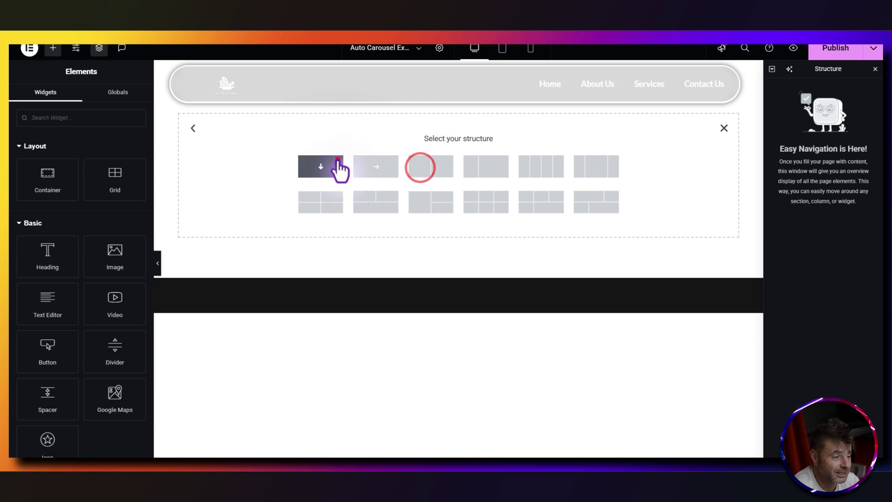
click(338, 160)
right_click(795, 86)
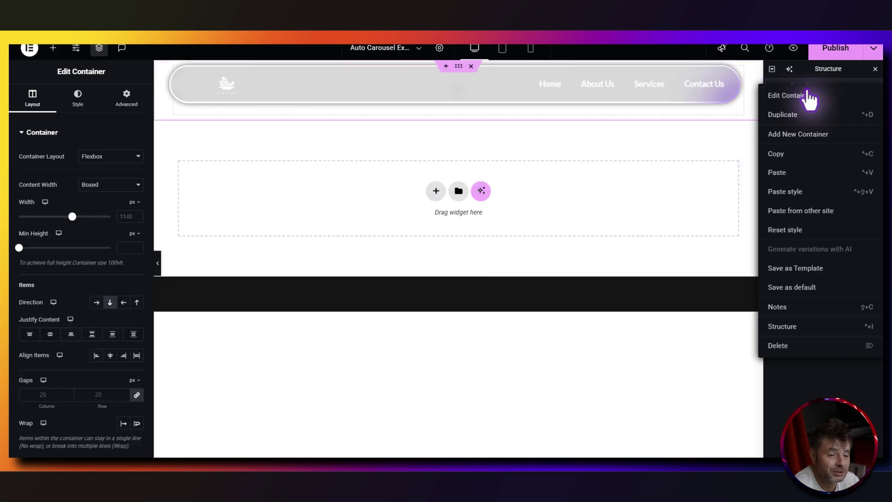
click(793, 117)
Rename the second container in the page structure as Code Container
click(804, 85)
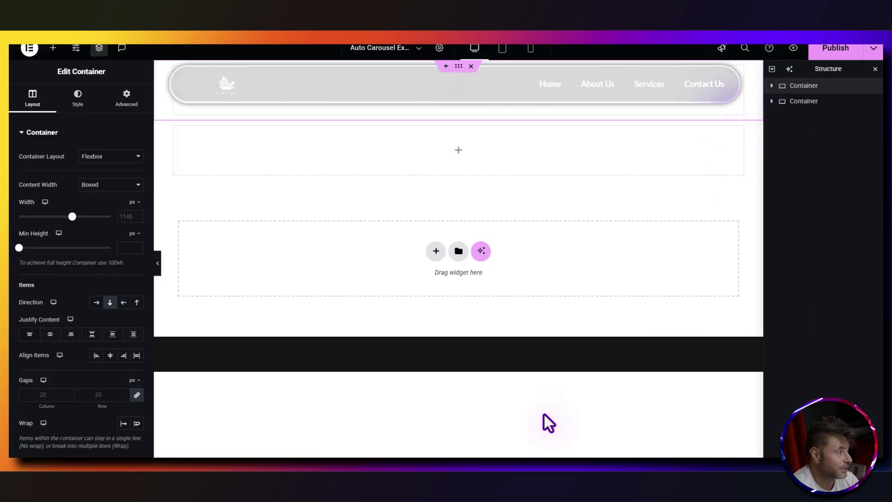
double_click(799, 101)
text(Code Container)
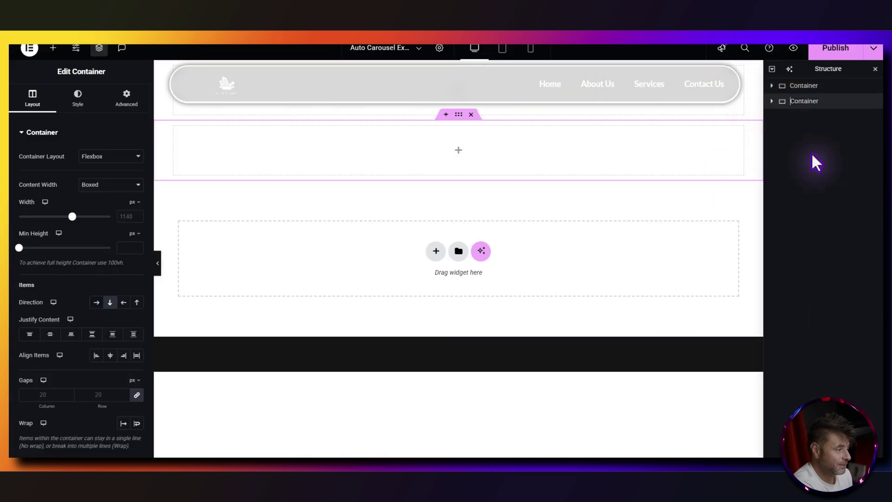
key(Return)
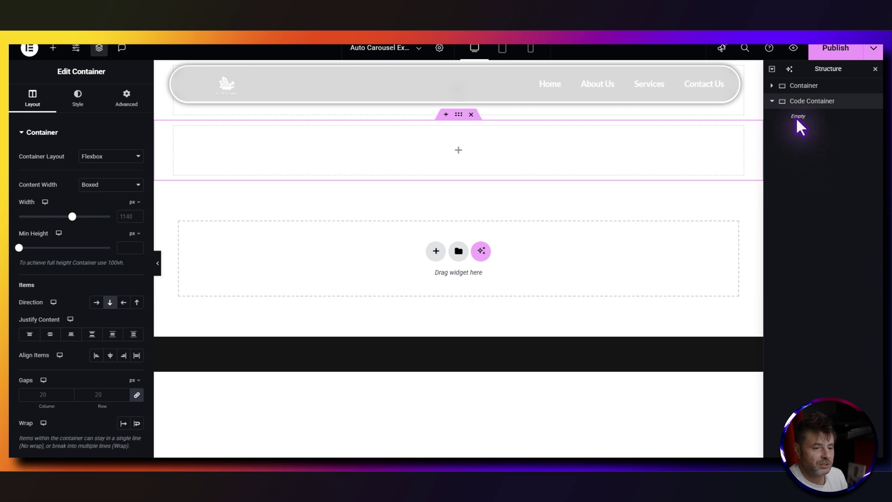
Rename the first container in the page structure as Scene Container
click(802, 87)
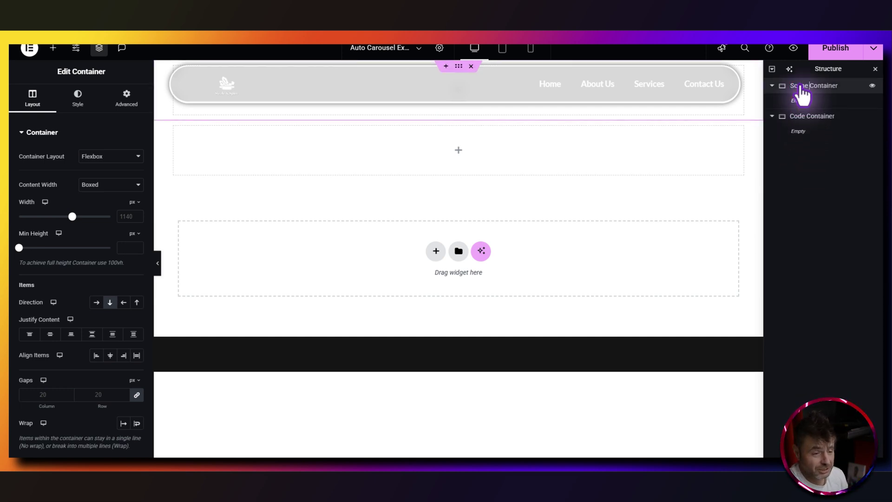
click(753, 176)
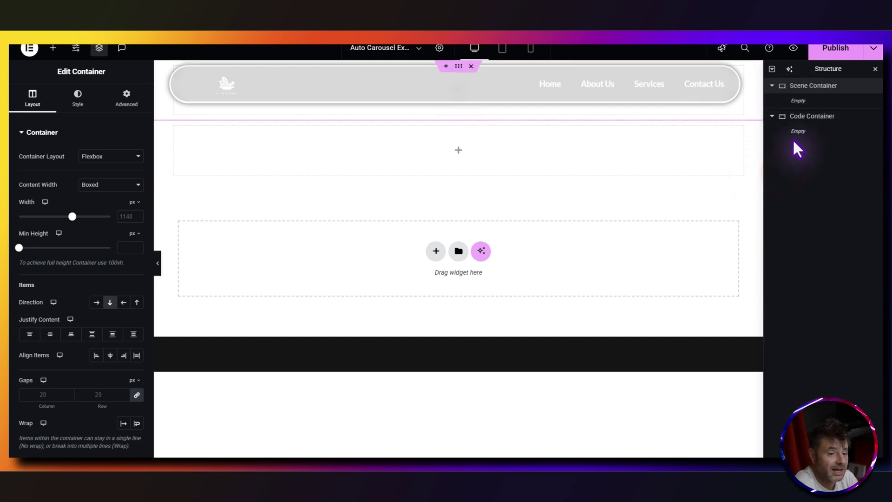
Set the Code Container's padding to 0 px on all sides and add an HTML widget inside it
click(802, 119)
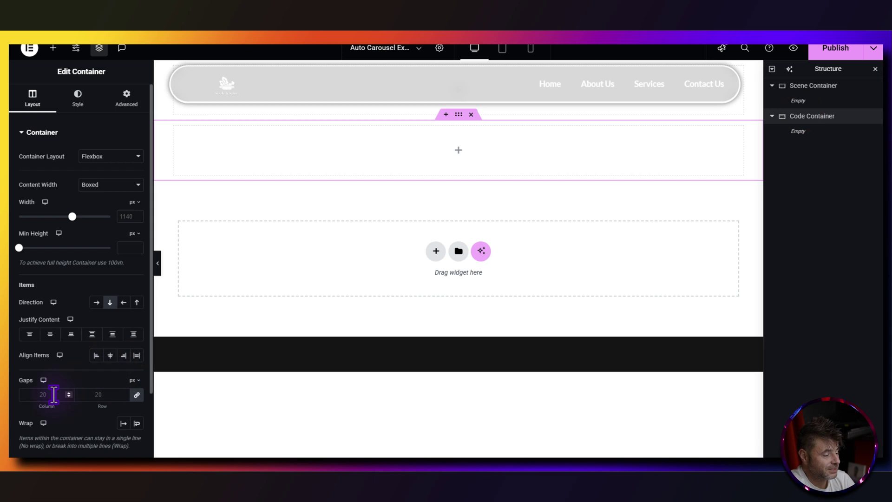
click(126, 96)
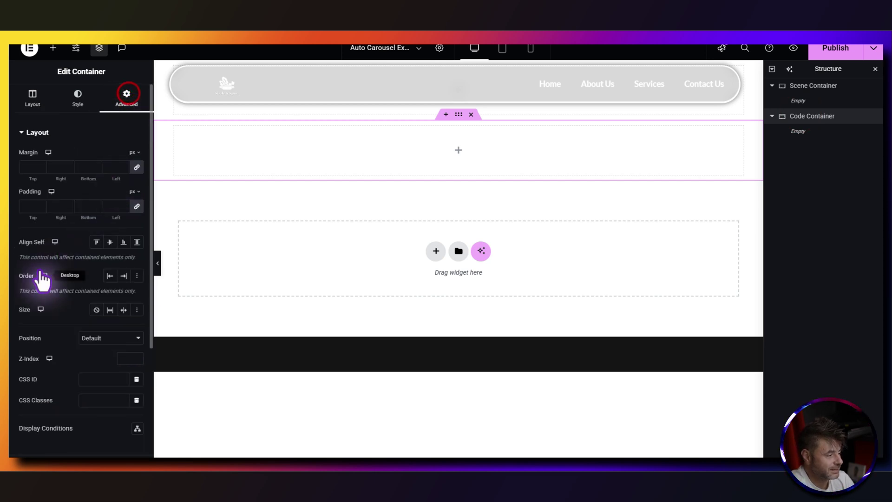
click(32, 206)
text(0)
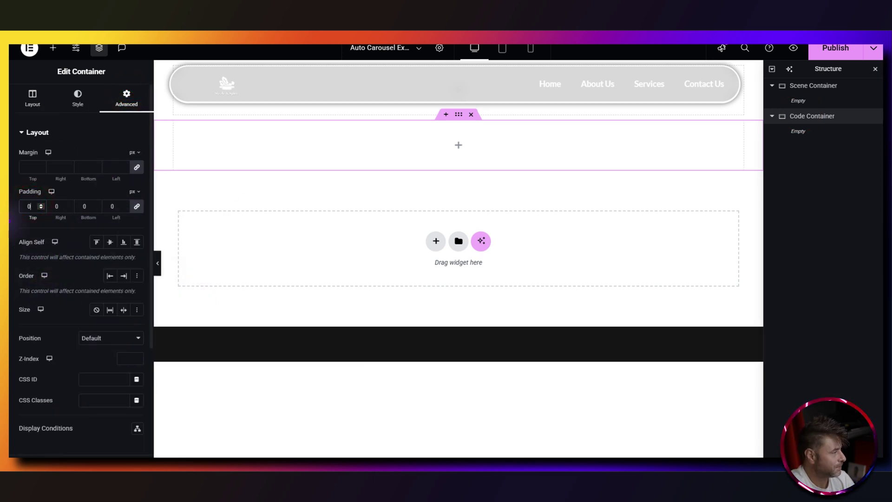
click(53, 48)
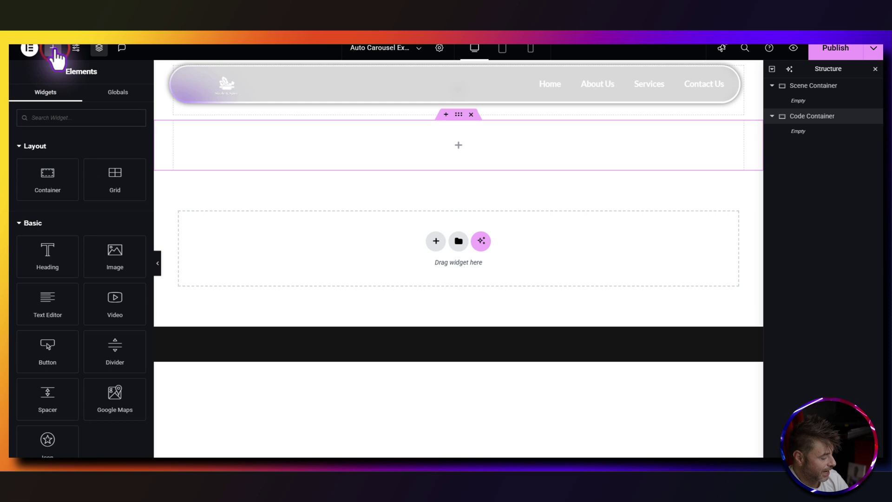
text(html)
drag(48, 153, 349, 153)
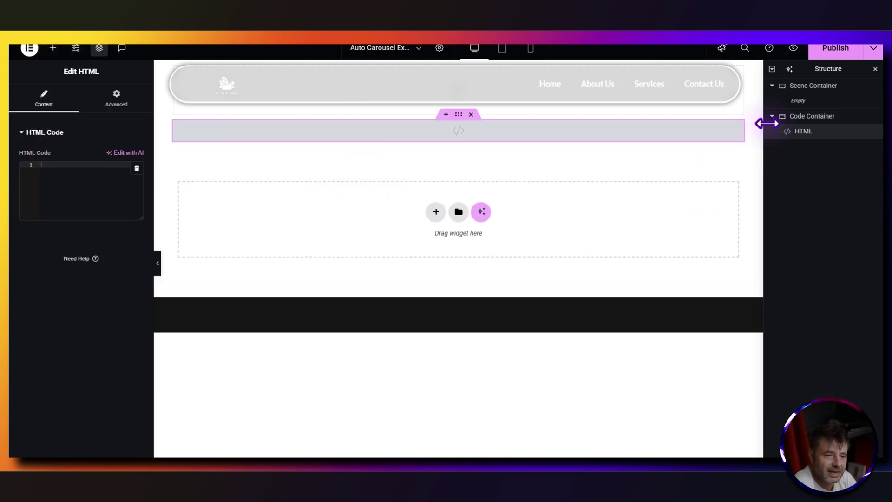
Make the Scene Container full width at 100% with a minimum height of 100 vh
click(816, 87)
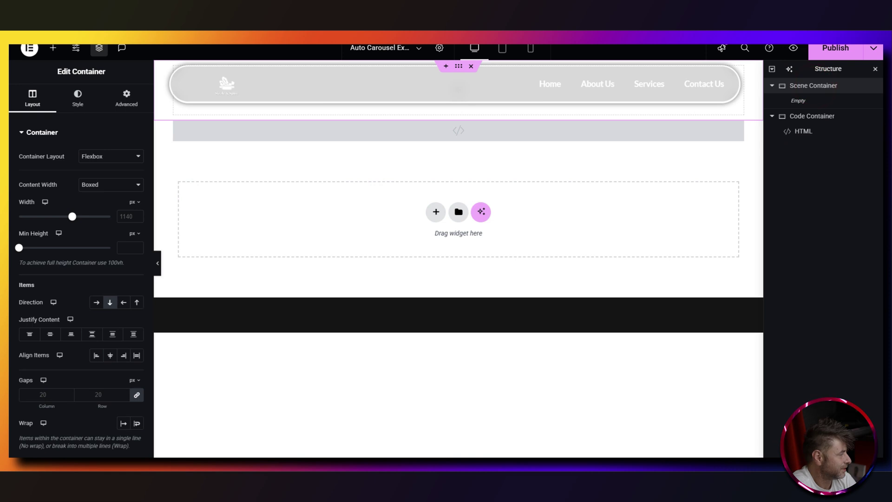
click(105, 187)
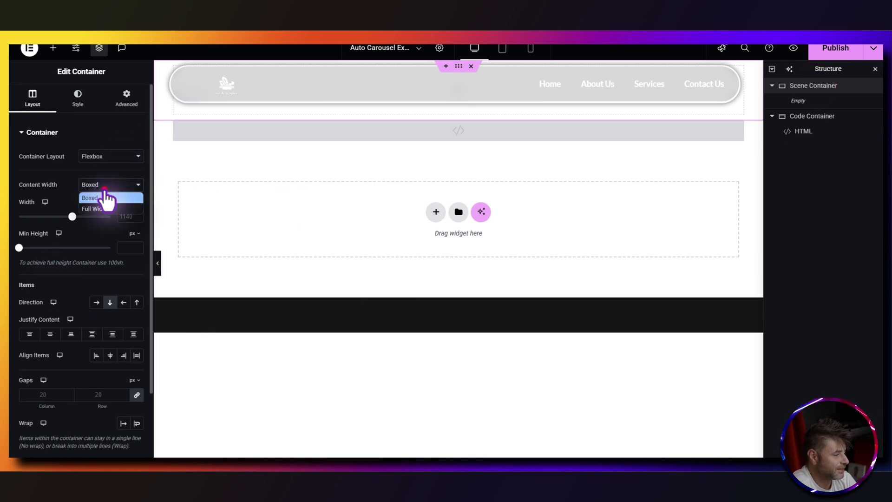
click(102, 208)
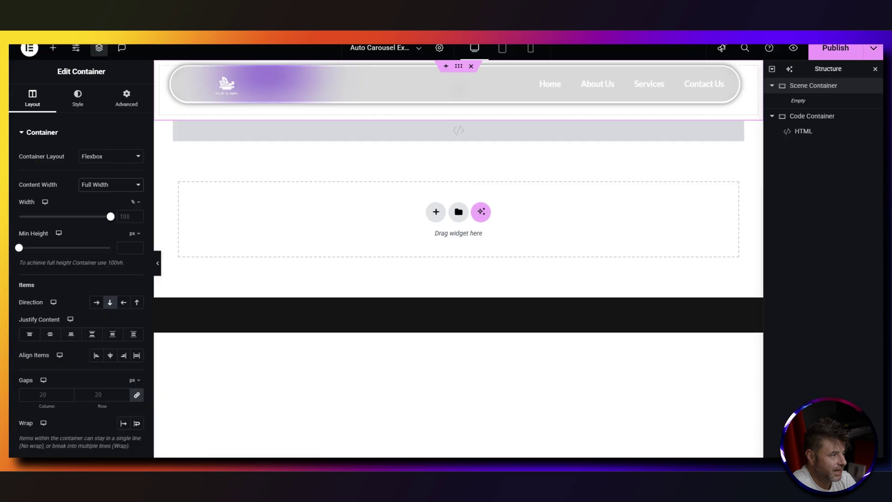
click(110, 217)
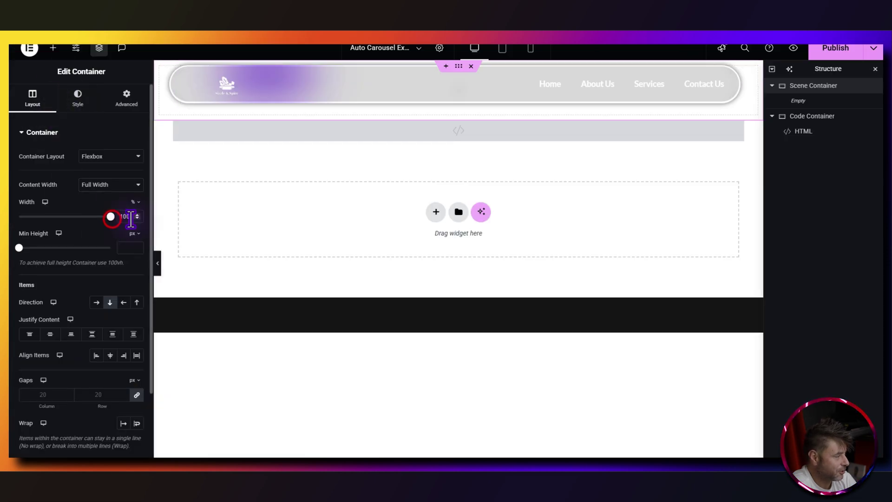
click(134, 234)
click(134, 278)
click(126, 248)
text(100)
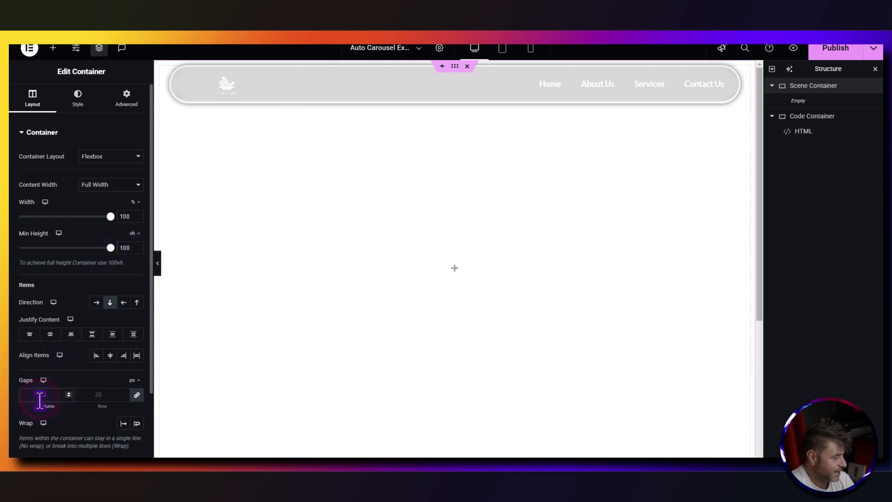
Set the Scene Container's column and row gaps to 0 and its overflow to Hidden
scroll(28, 349, down, 3)
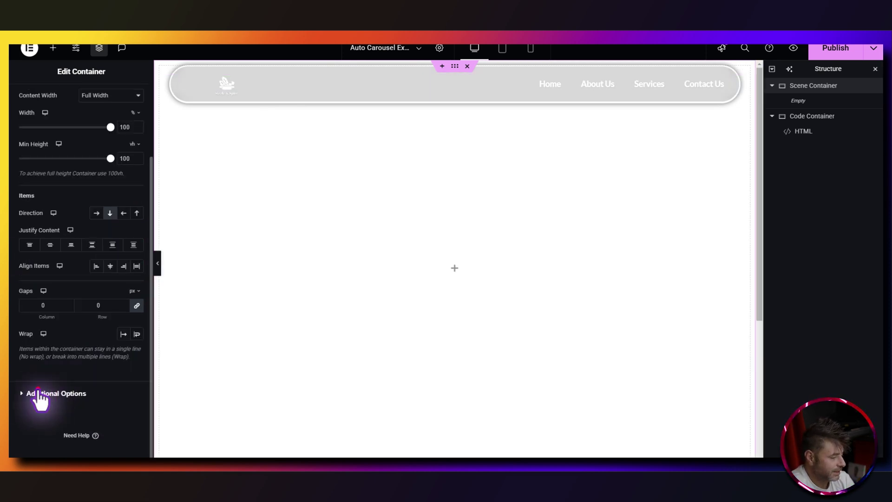
click(38, 389)
click(98, 203)
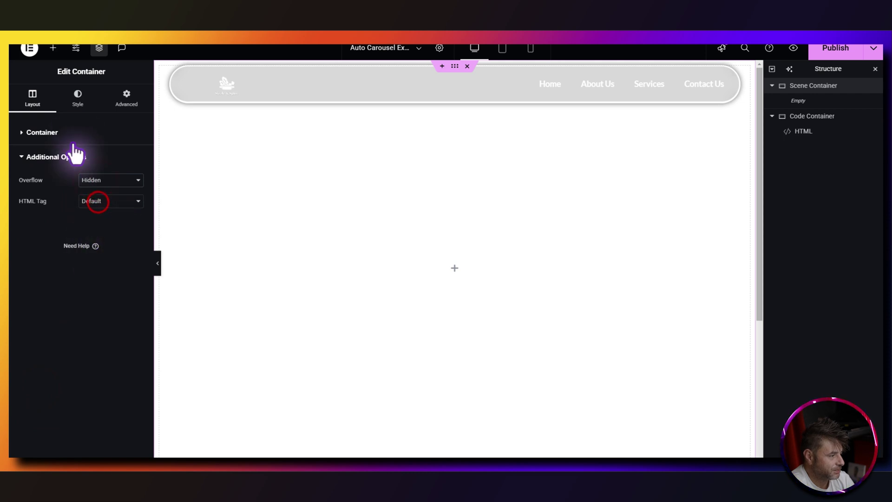
Give the Scene Container a gradient background overlay with black as the first color and white (#FFFFFF) as the second
click(77, 96)
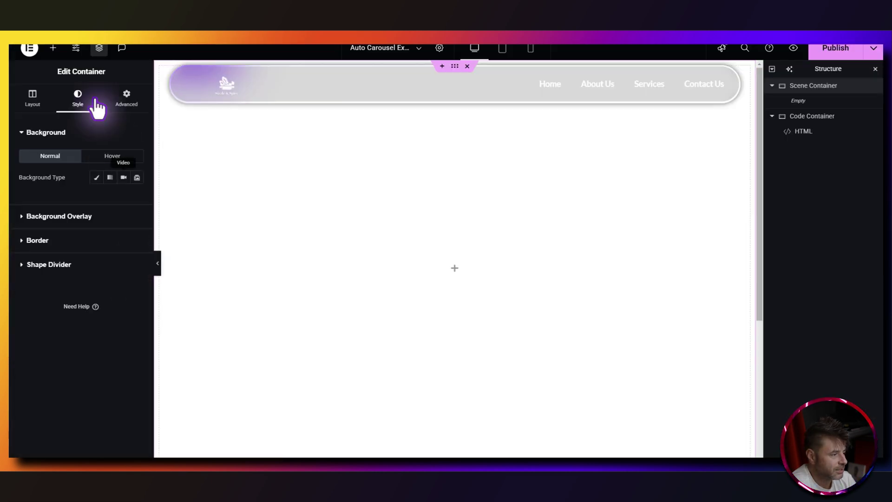
click(70, 216)
click(138, 201)
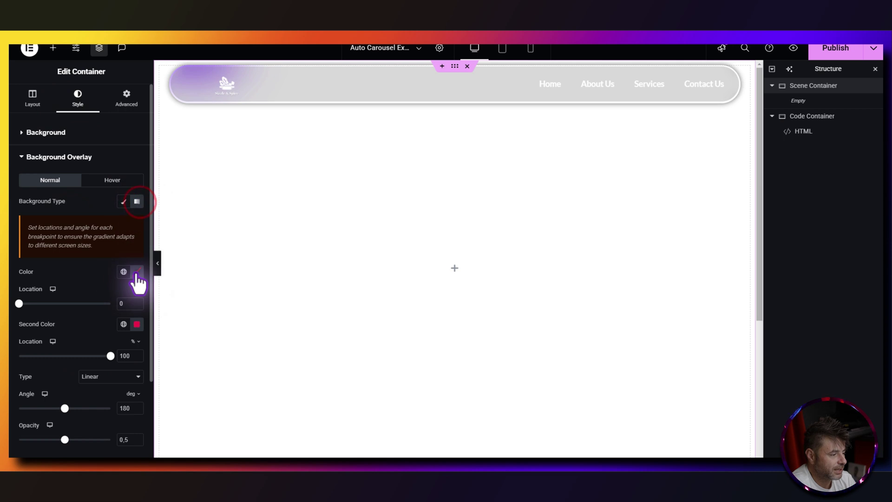
click(137, 271)
click(135, 335)
click(70, 267)
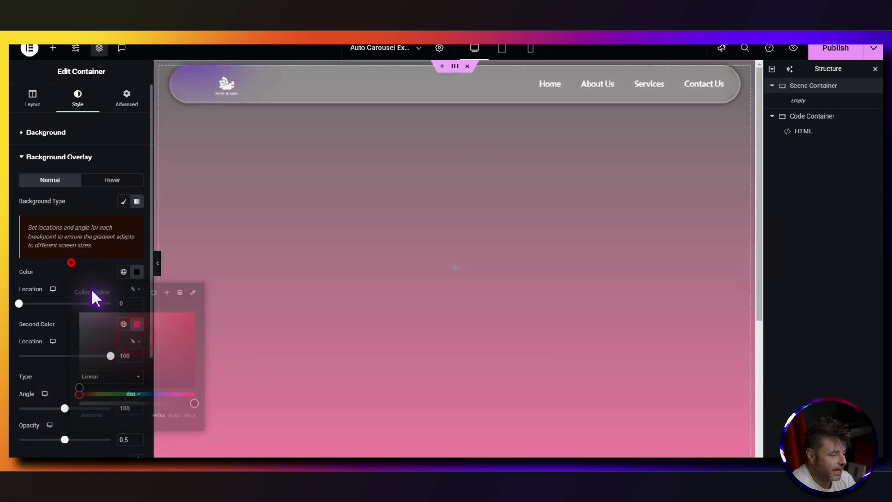
click(137, 324)
click(81, 196)
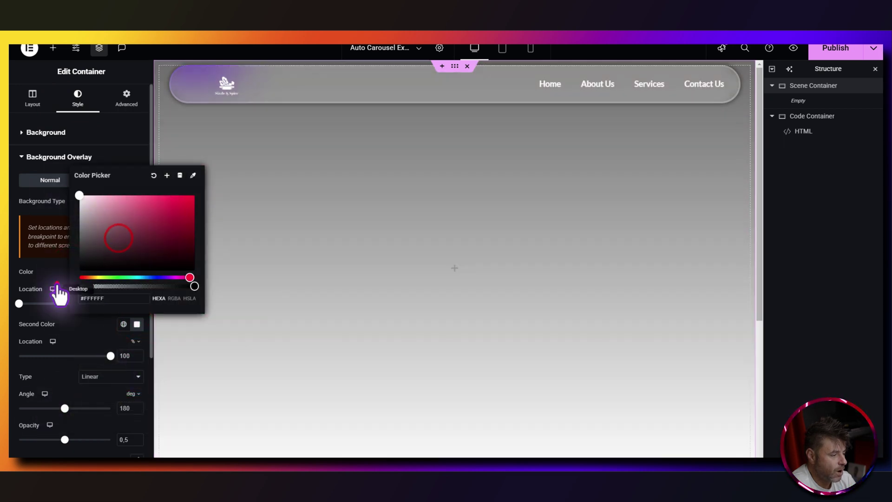
click(55, 286)
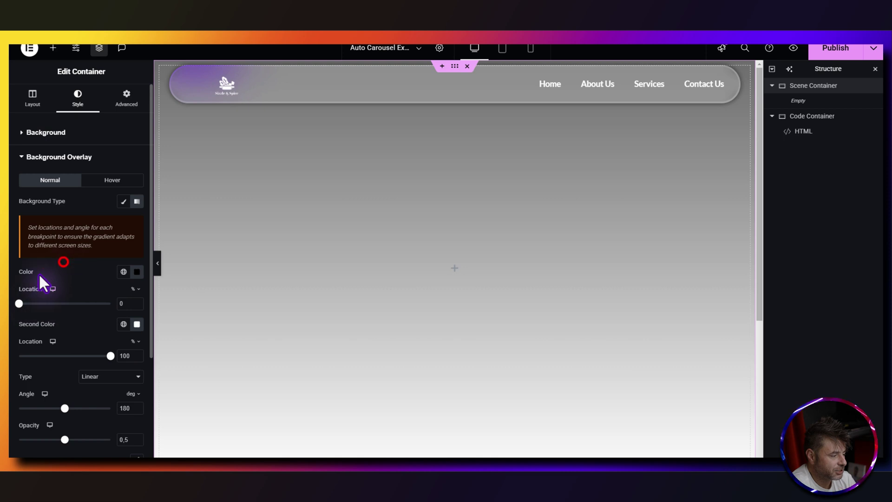
Set the overlay's first color location to 17%, angle to 0 degrees, opacity to 0.95 and blend mode to Multiply
click(18, 303)
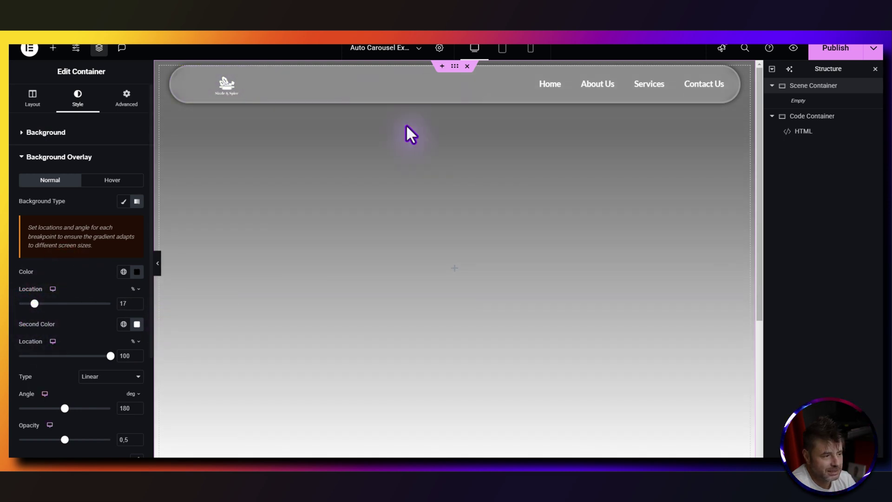
scroll(85, 325, down, 2)
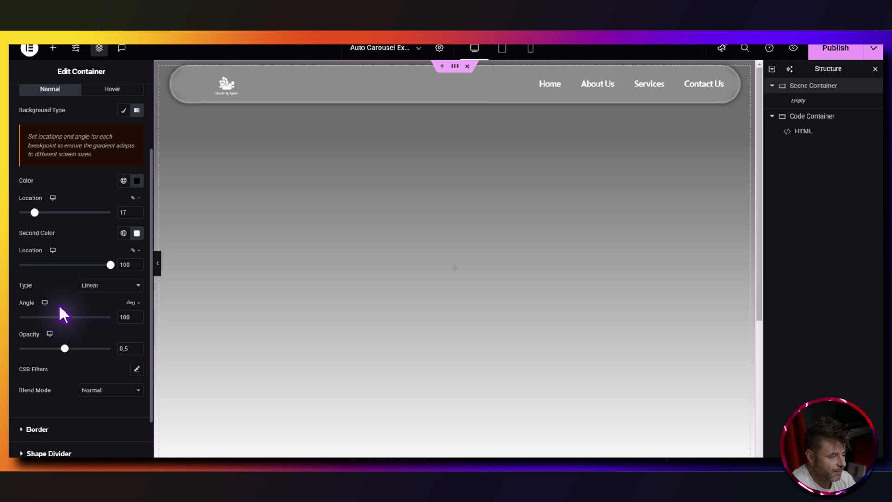
text(0)
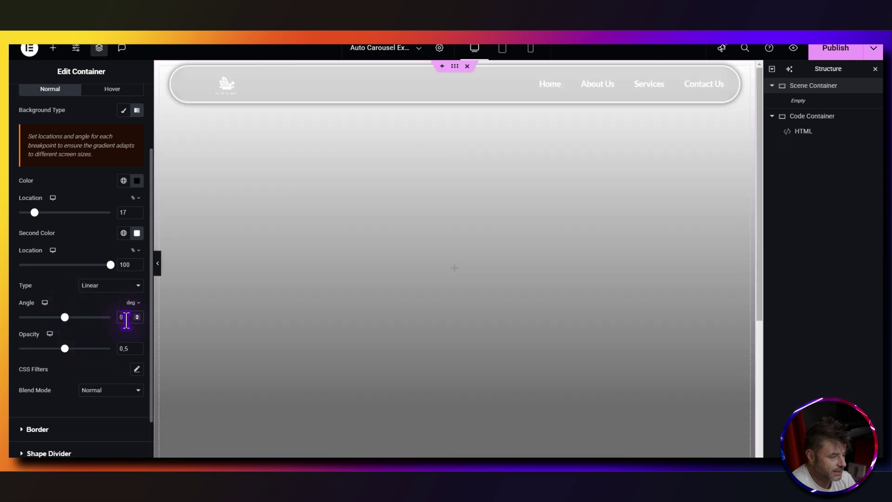
drag(64, 349, 106, 349)
click(91, 391)
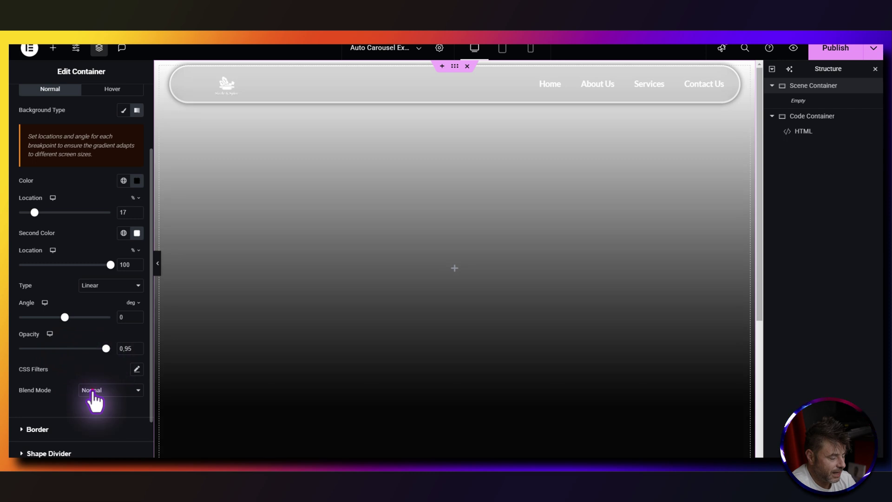
click(100, 293)
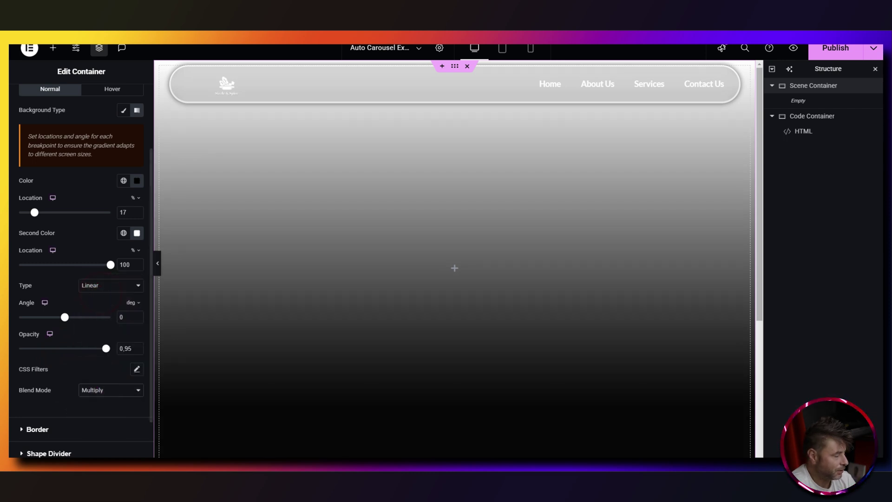
Copy the class name reboot-3d-gallery-scene from the blog post and enter it as the Scene Container's CSS class
scroll(74, 213, up, 5)
click(126, 93)
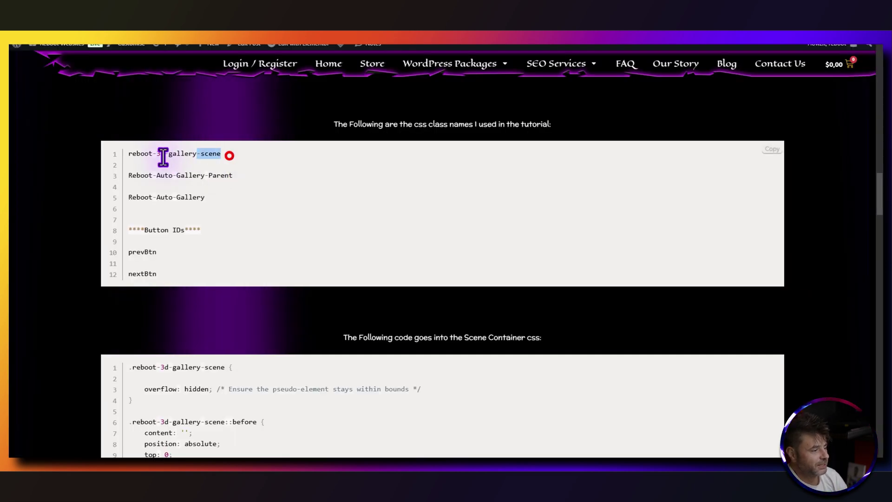
drag(163, 157, 126, 154)
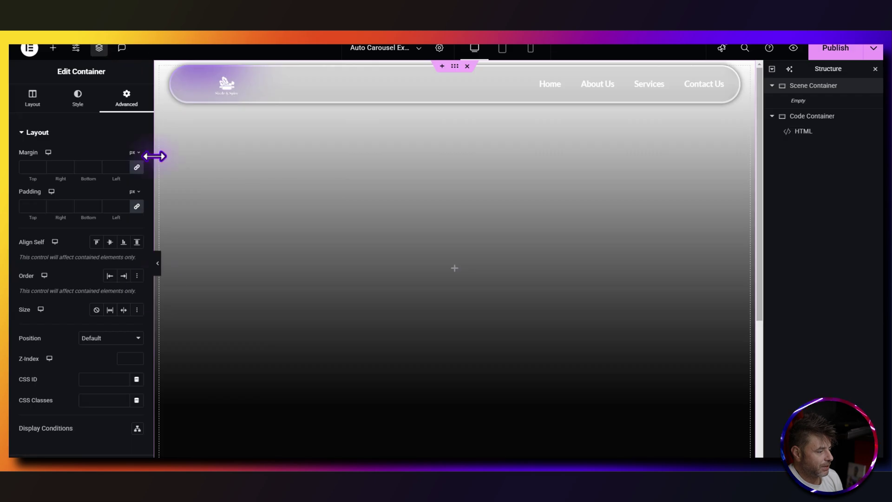
text(3d-gallery-scene)
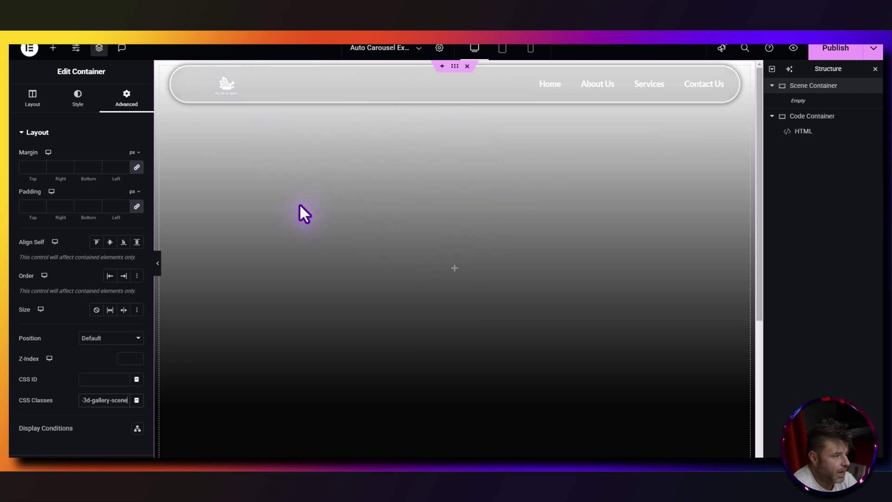
Add a Spacer widget inside the Scene Container
click(53, 48)
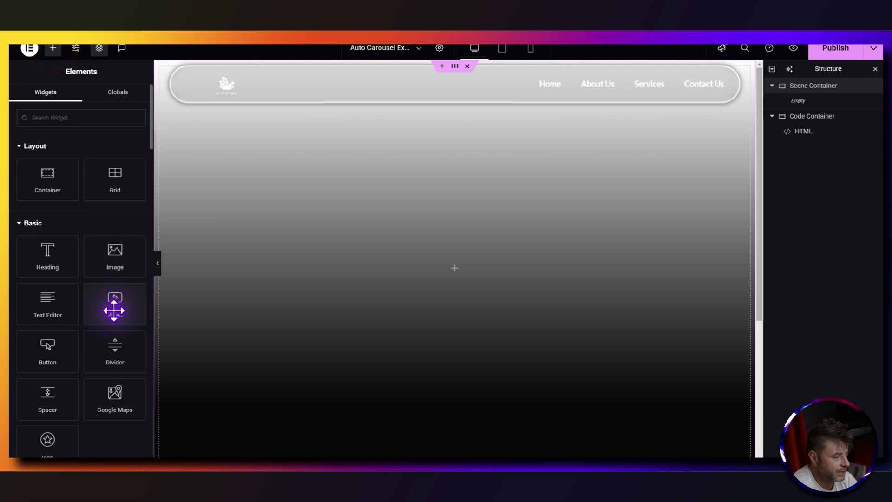
drag(42, 406, 445, 275)
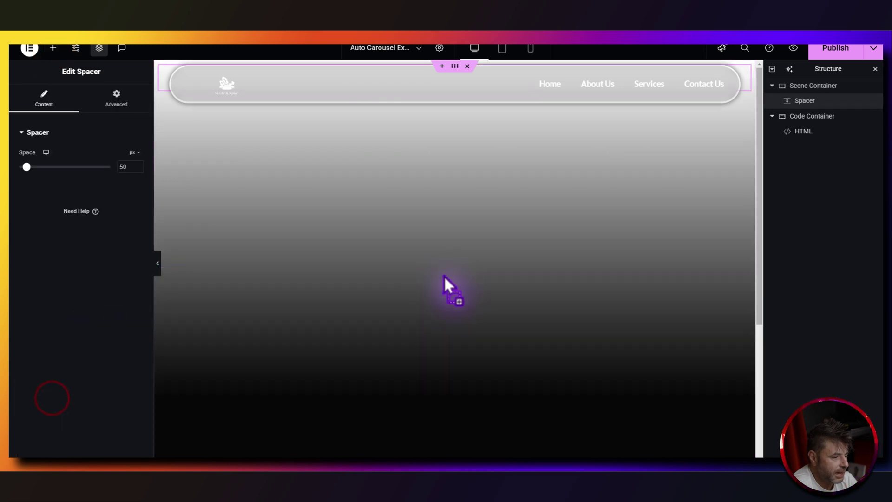
Add a nested container below the spacer in the Scene Container and rename it Gallery Scene
click(53, 48)
drag(48, 179, 453, 128)
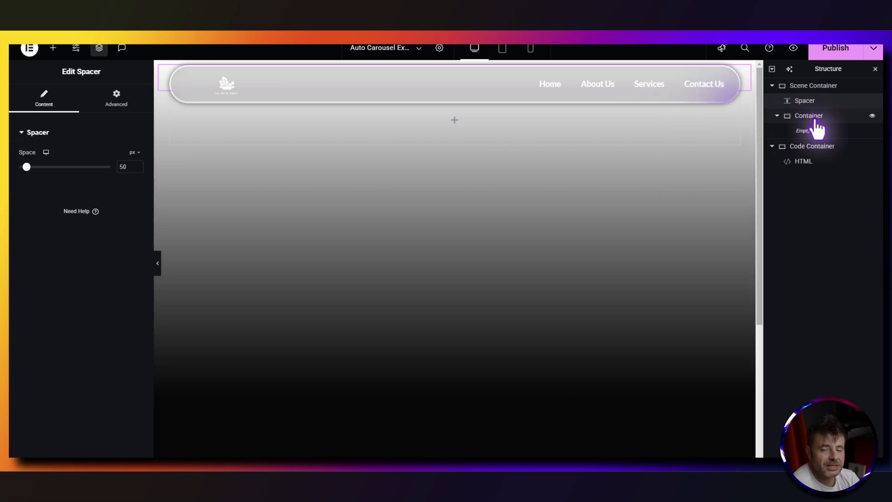
click(814, 118)
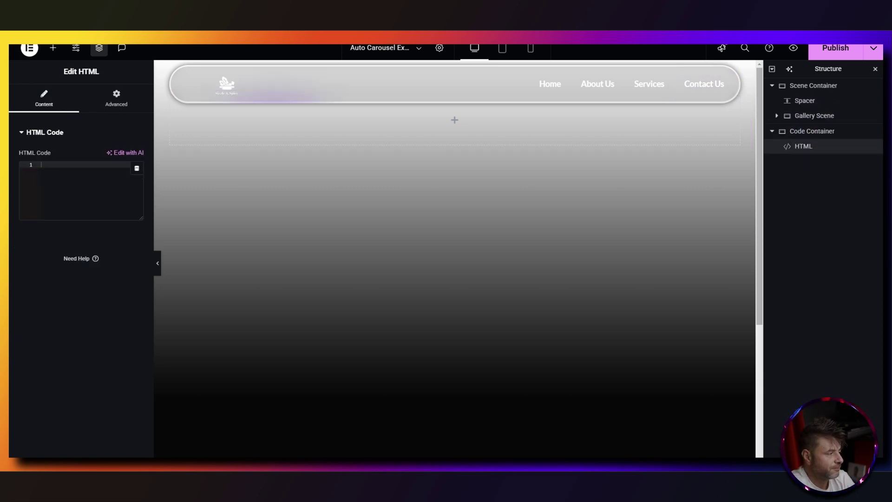
Set the spacer's height in the Scene Container to 70 px
click(811, 101)
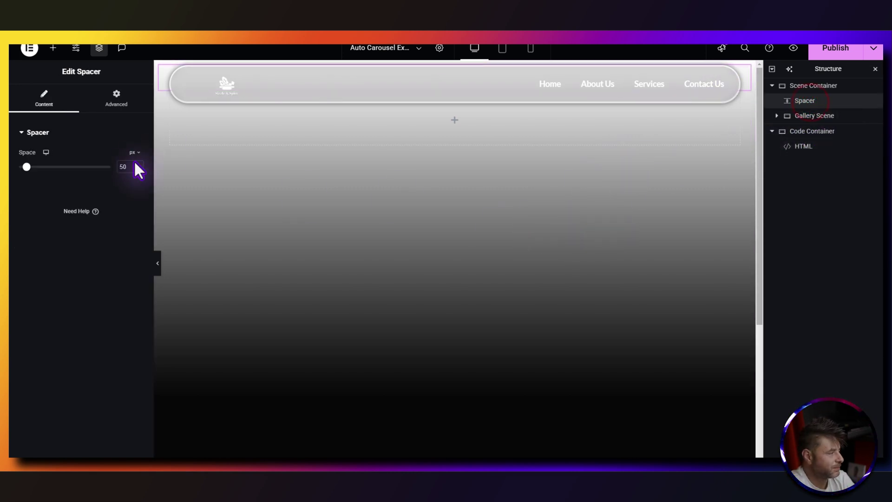
click(122, 167)
text(70)
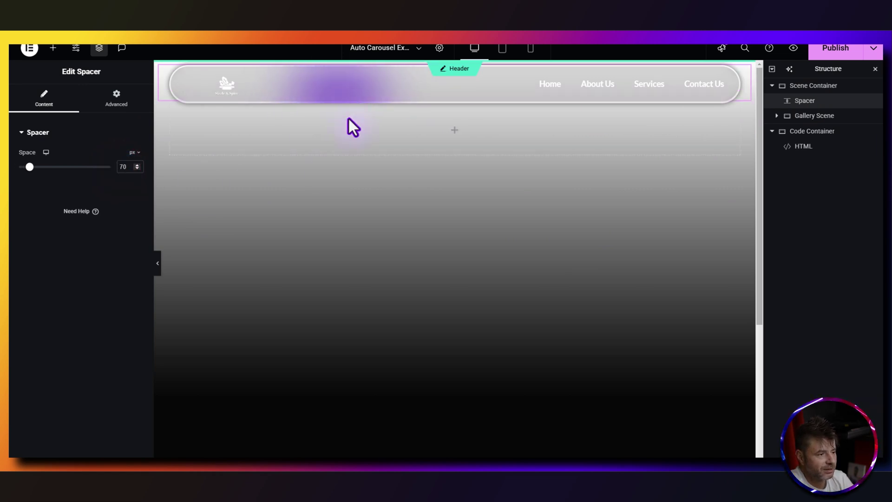
Set the Gallery Scene container's content width to Full Width
click(817, 117)
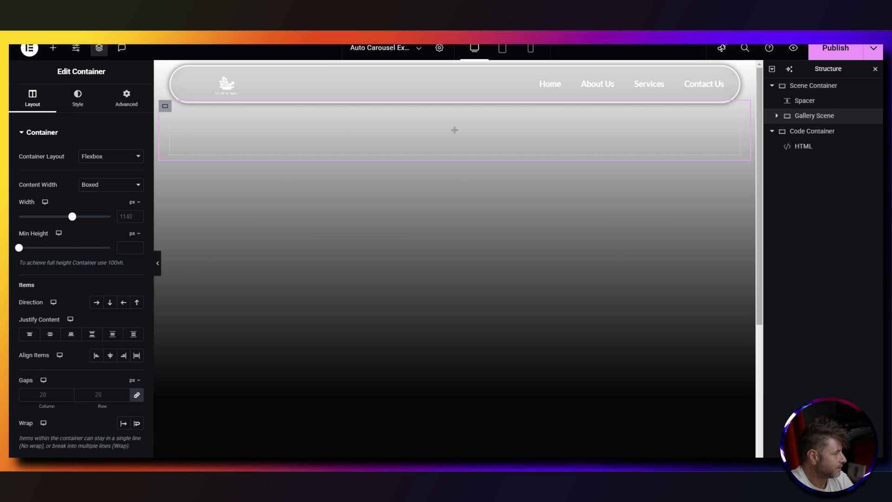
click(97, 181)
click(92, 207)
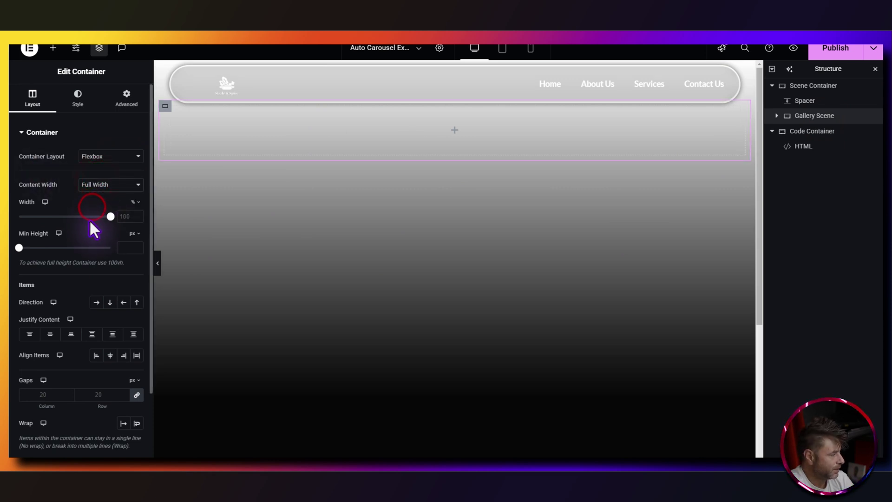
Set the Gallery Scene container's width to 100% and align its items to the centre
click(110, 217)
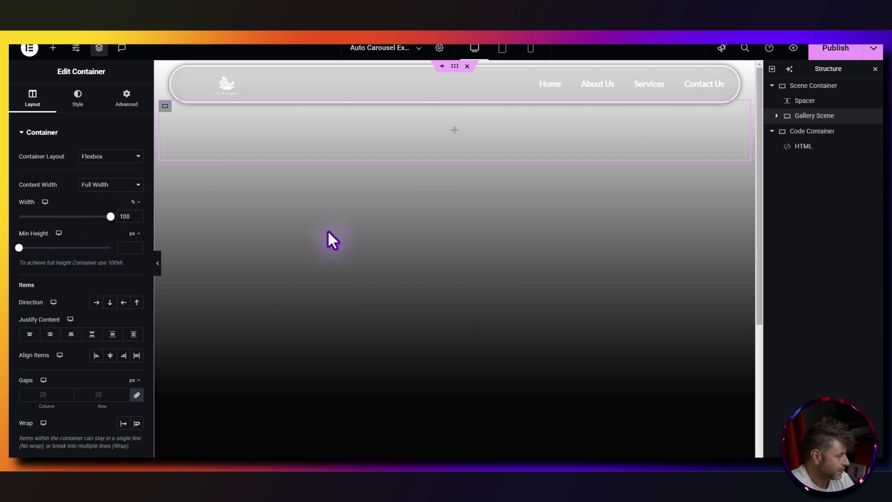
click(111, 356)
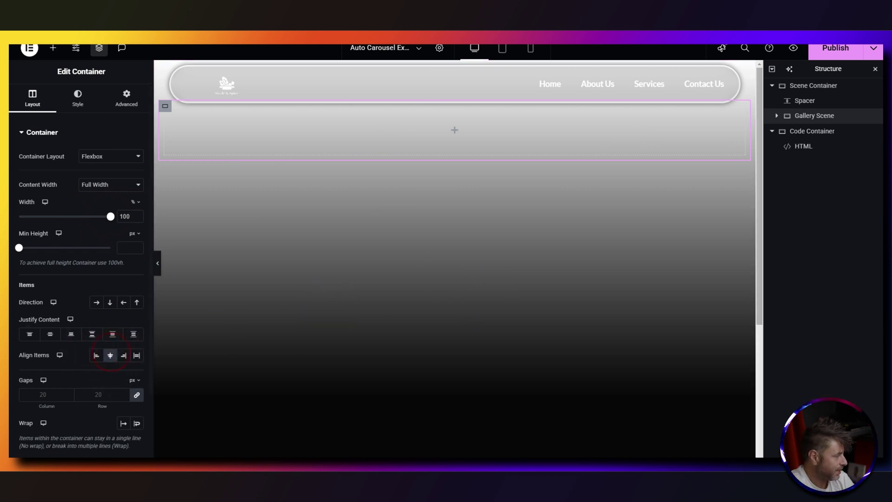
Copy the class name Reboot-Auto-Gallery-Parent from the tutorial page and assign it as the Gallery Scene container's CSS class
click(126, 97)
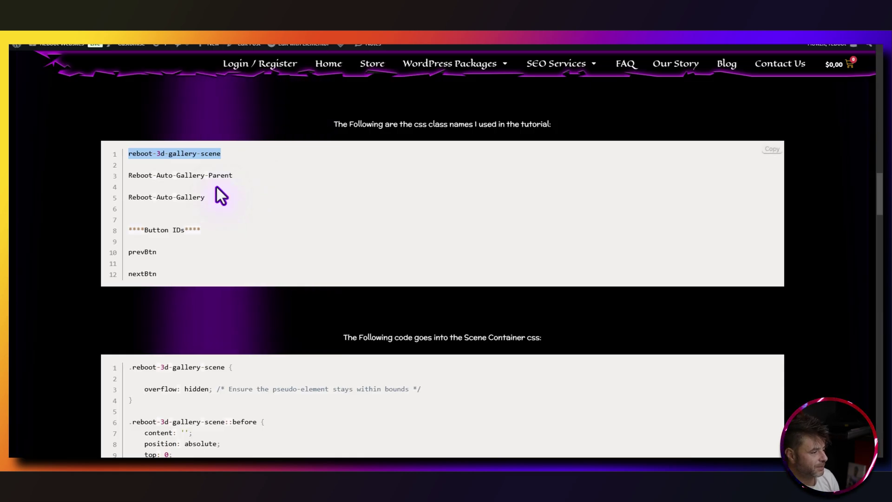
drag(233, 177, 124, 177)
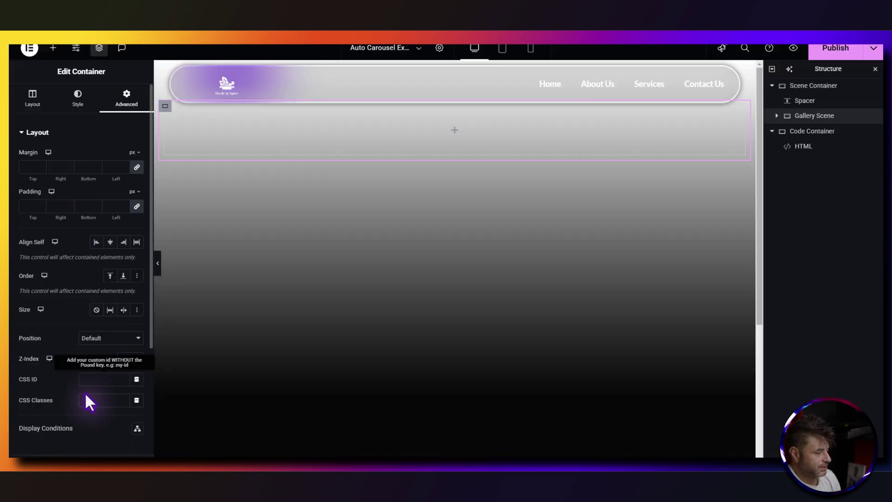
click(87, 401)
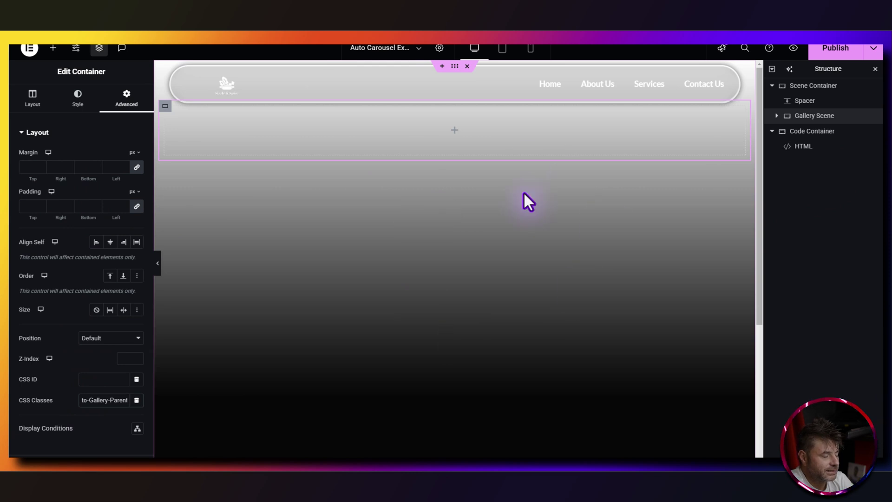
Search for the Products widget and place it inside the empty Gallery Scene container
click(793, 116)
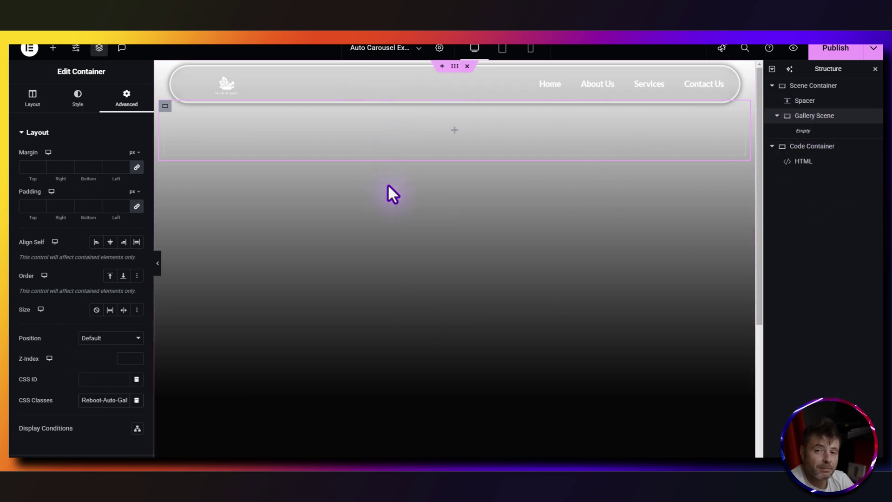
click(53, 48)
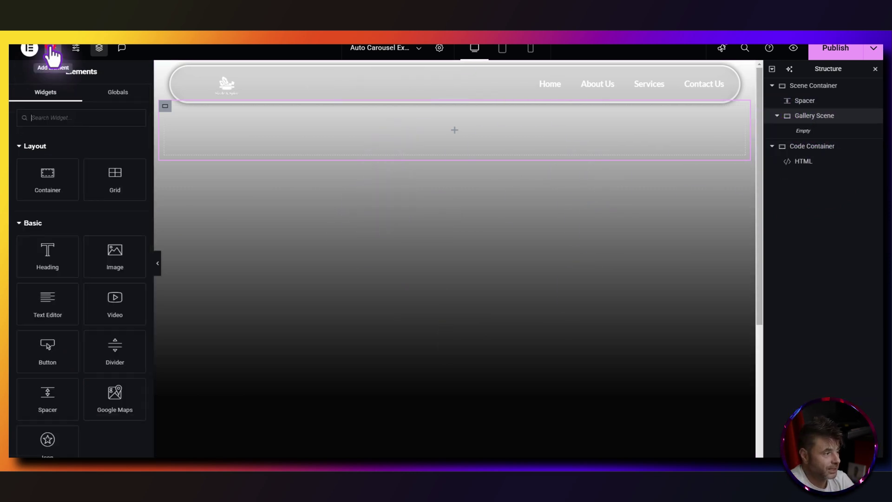
text(products)
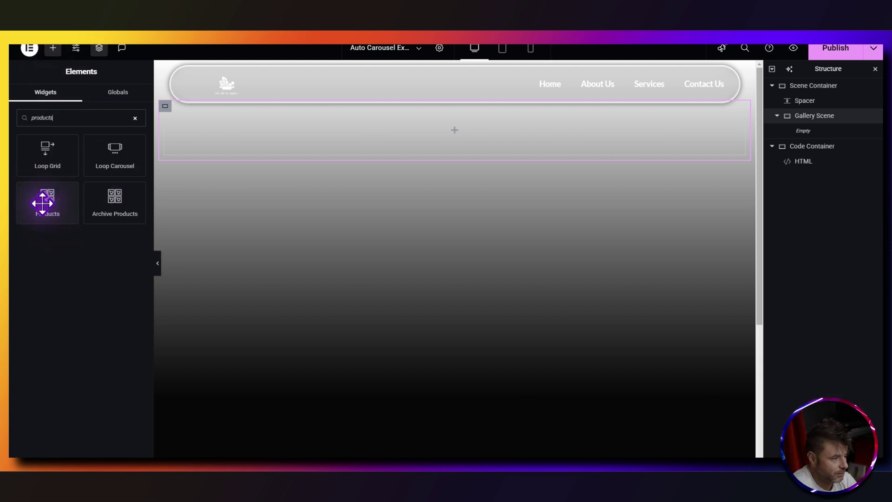
drag(41, 199, 421, 132)
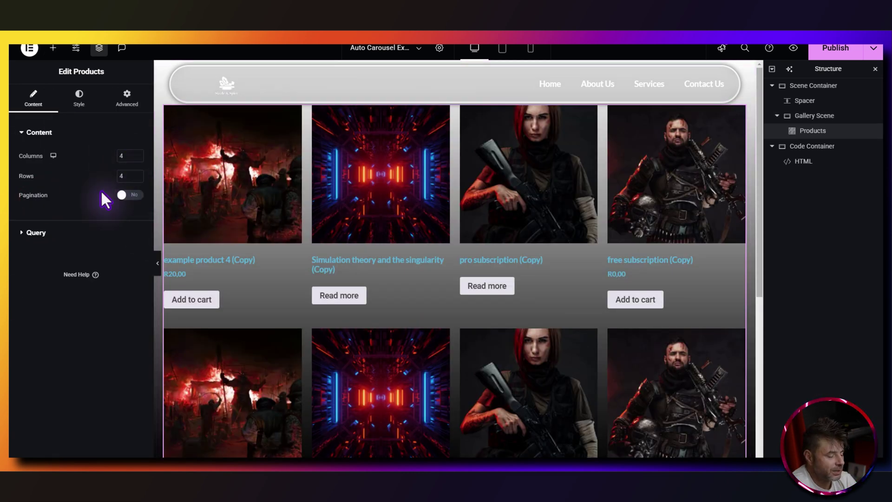
Limit the Products widget to 1 row and centre-align the product content
click(121, 176)
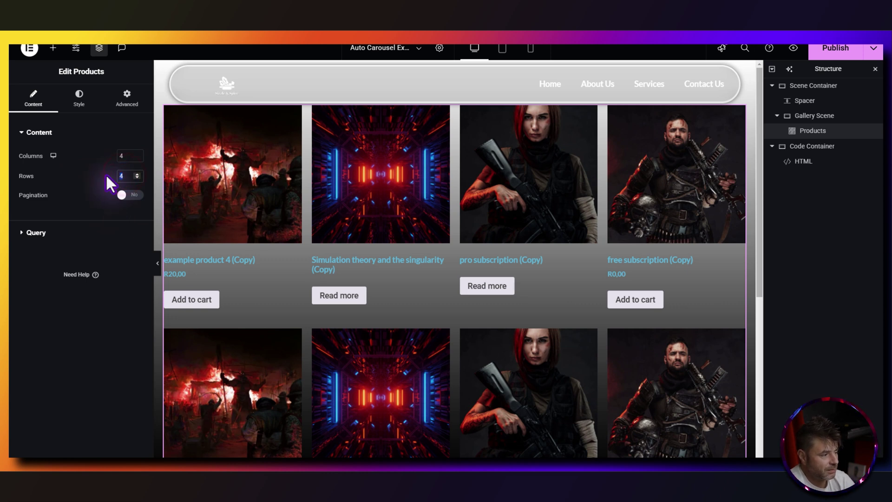
text(1)
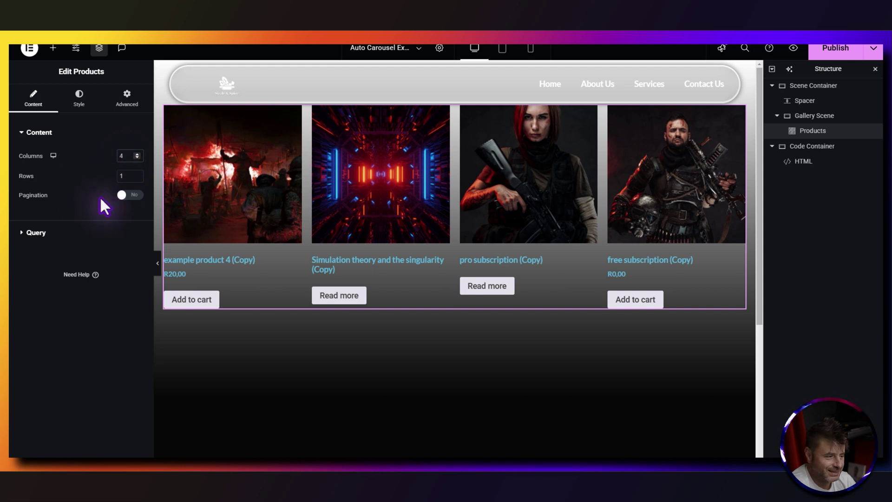
click(83, 95)
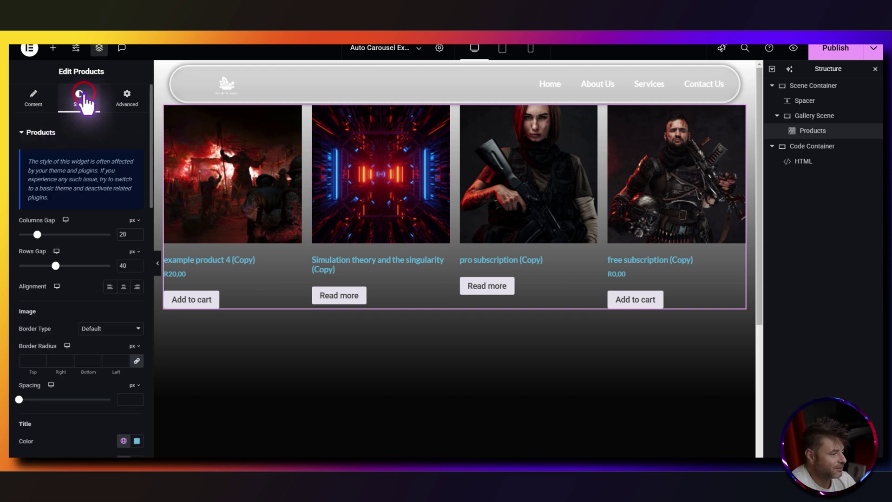
click(124, 287)
Style the product titles in black (#000000) with an uppercase text transform
scroll(79, 286, down, 4)
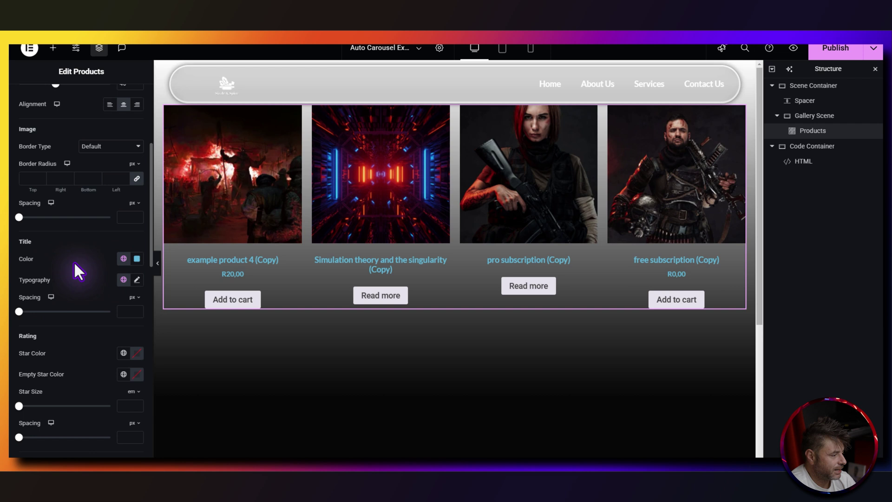
click(137, 259)
drag(116, 325, 68, 373)
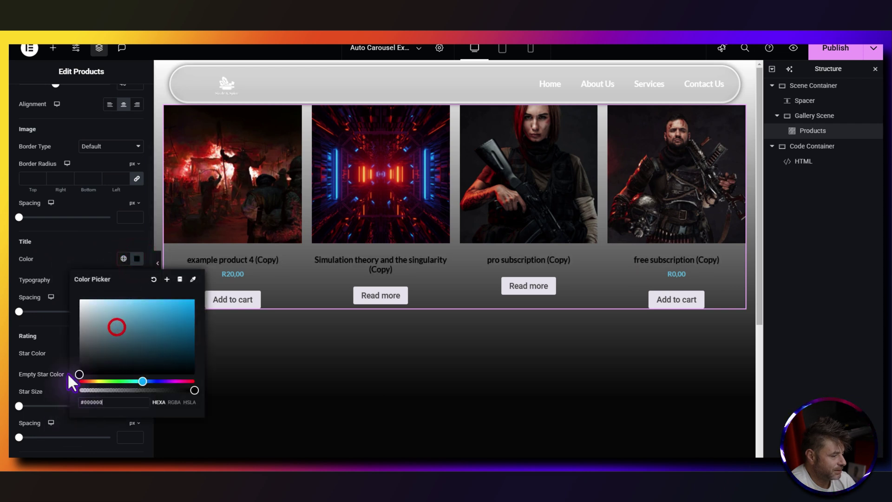
click(62, 244)
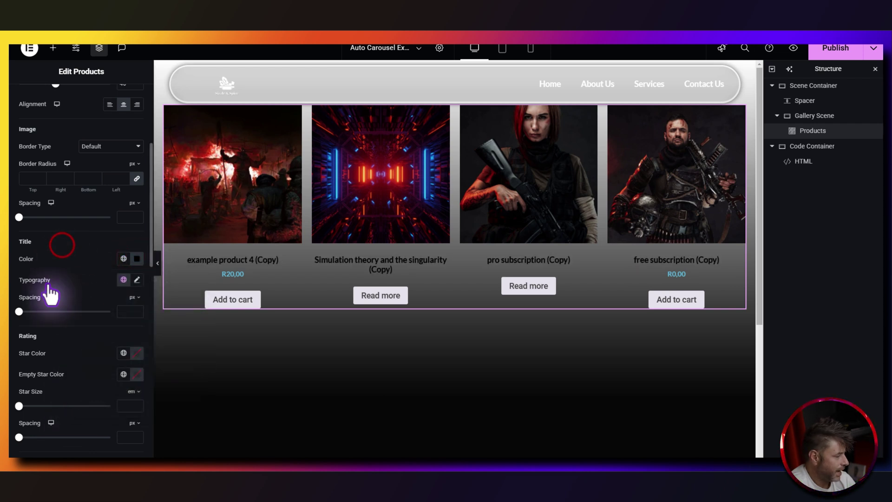
click(137, 279)
click(107, 400)
click(93, 423)
Set the product price colour to bright green (#01FF00)
scroll(104, 338, down, 4)
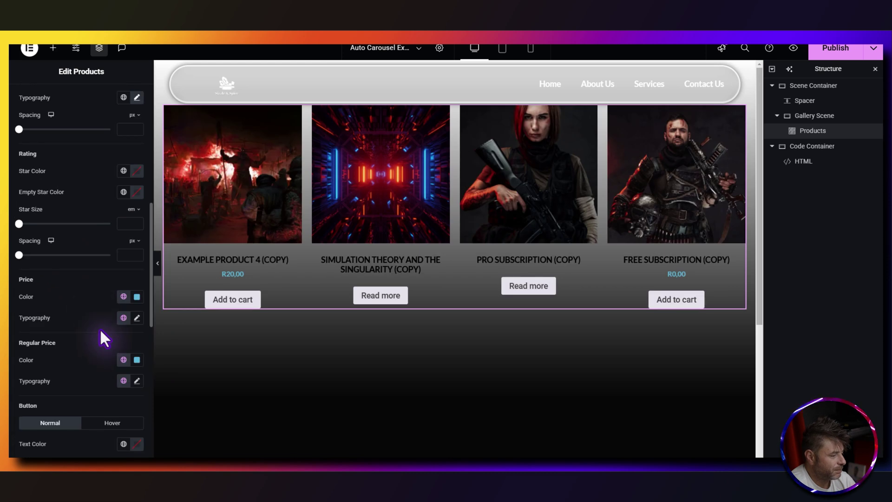
click(137, 297)
drag(140, 420, 118, 421)
drag(170, 380, 198, 331)
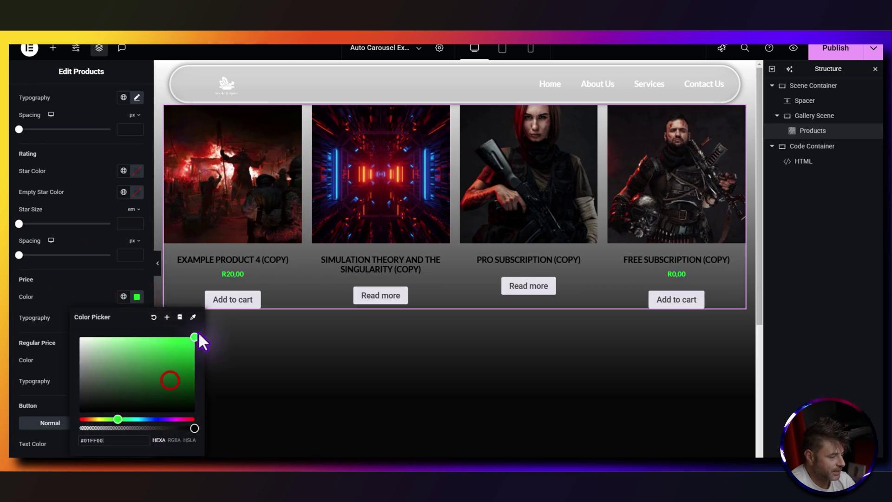
click(96, 285)
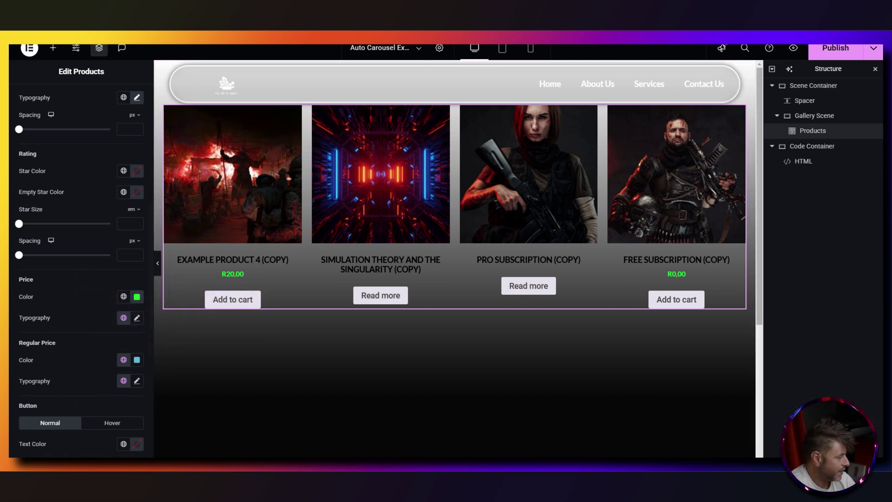
Set the product buttons' normal-state text colour and border colour to black
scroll(61, 318, down, 4)
click(136, 262)
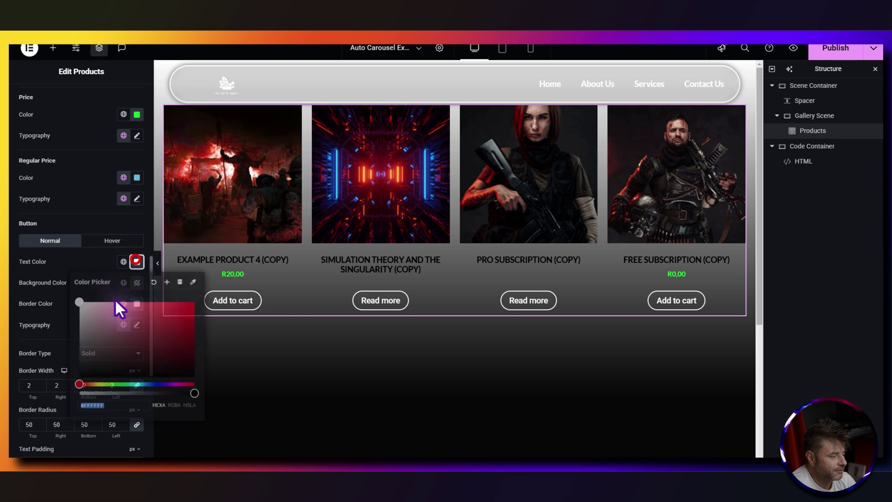
click(54, 303)
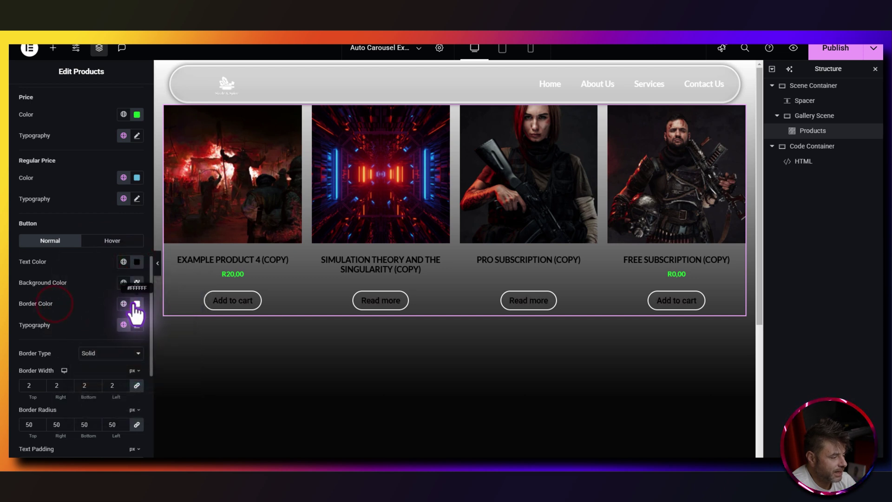
click(136, 303)
drag(89, 355, 69, 438)
click(65, 325)
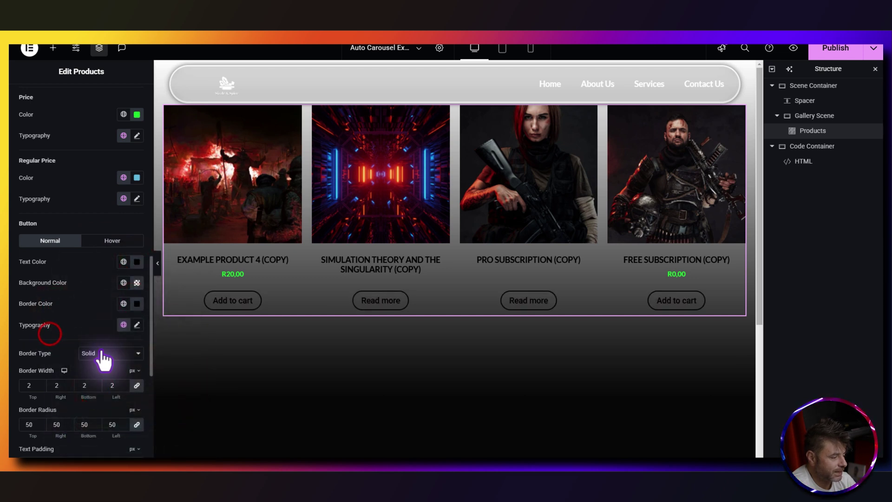
Set the product buttons' hover state to white text with a black background and black border (#000000)
scroll(67, 313, down, 2)
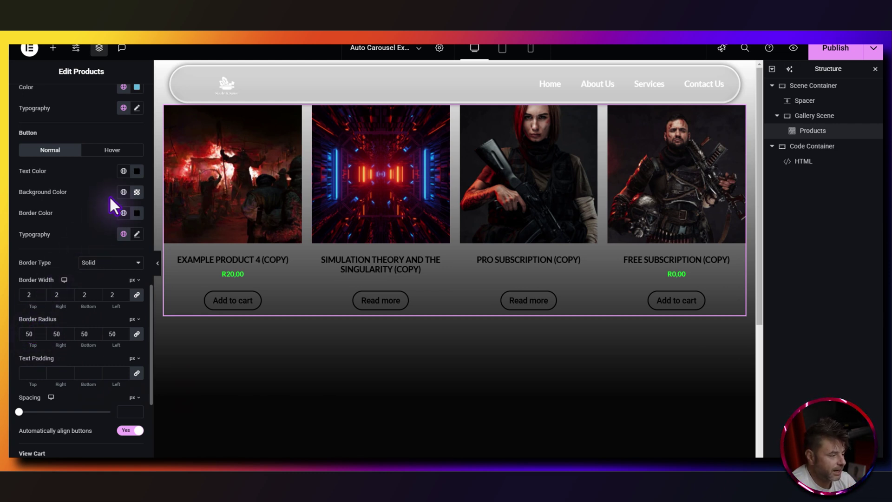
click(110, 150)
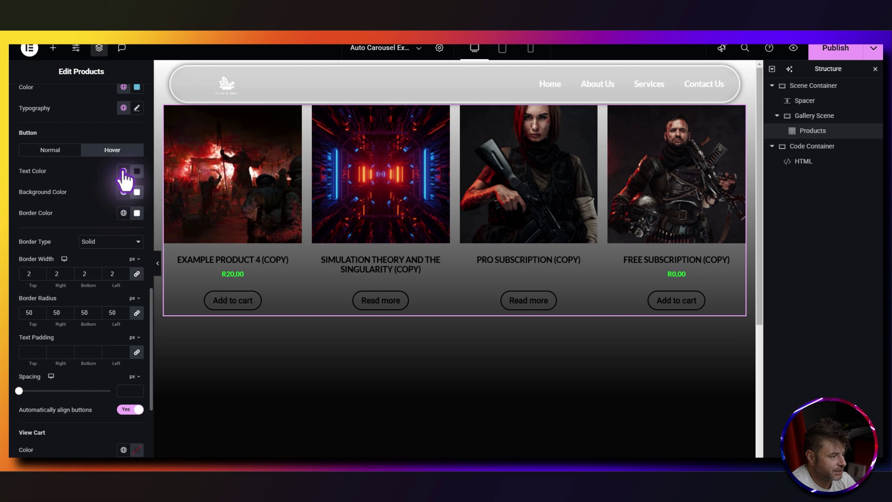
click(137, 172)
click(110, 233)
click(50, 185)
click(137, 192)
click(104, 269)
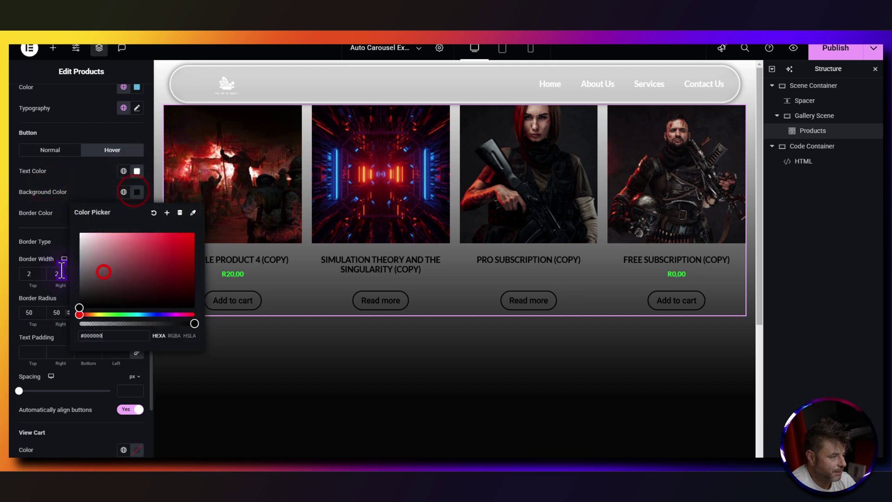
click(51, 219)
click(136, 214)
click(110, 313)
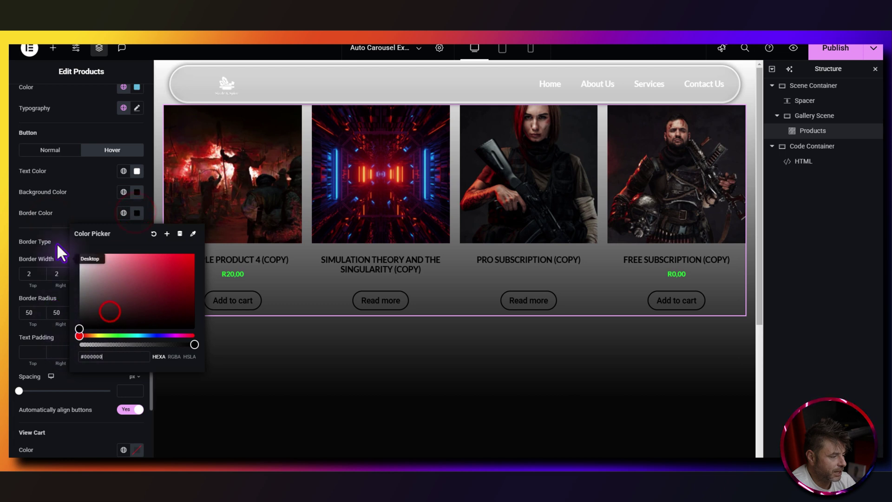
click(57, 241)
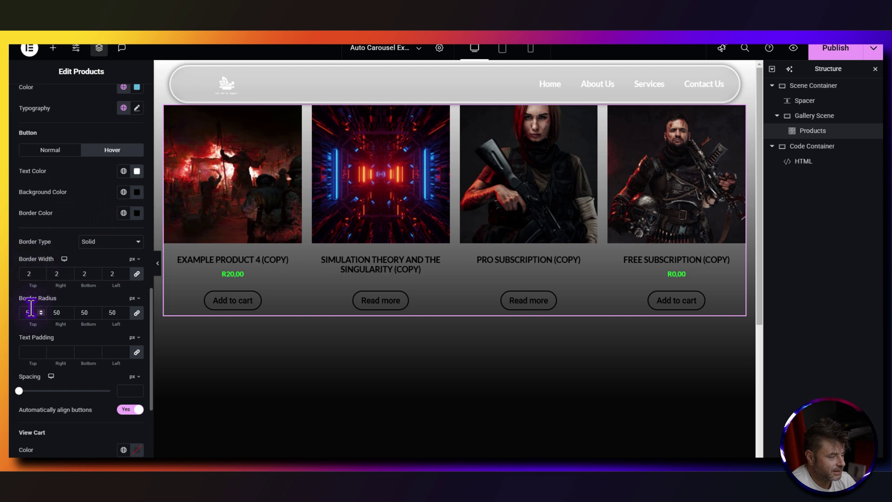
Return to the buttons' normal state, and in the product box styling unlink the padding and set the bottom padding to 10 px
click(58, 150)
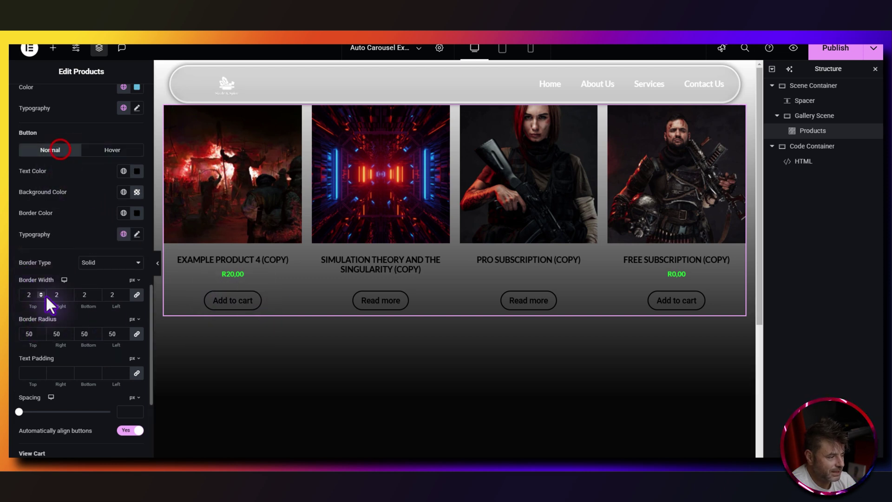
scroll(81, 227, down, 3)
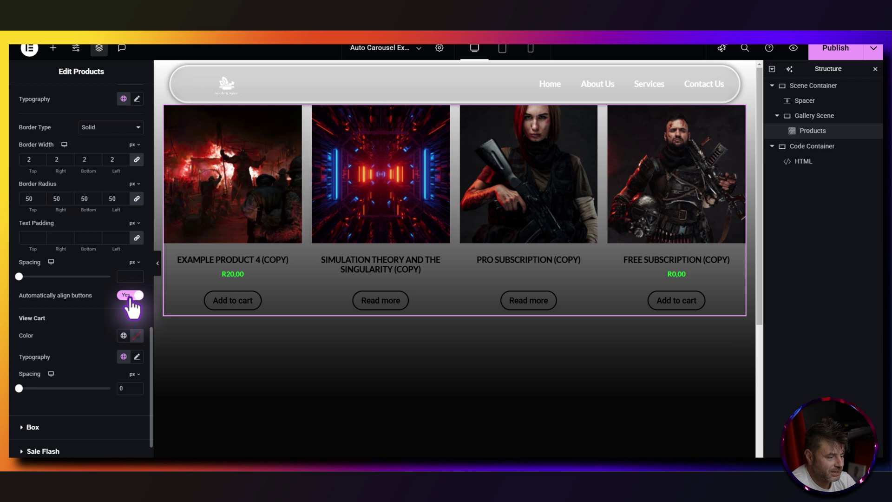
scroll(68, 321, down, 2)
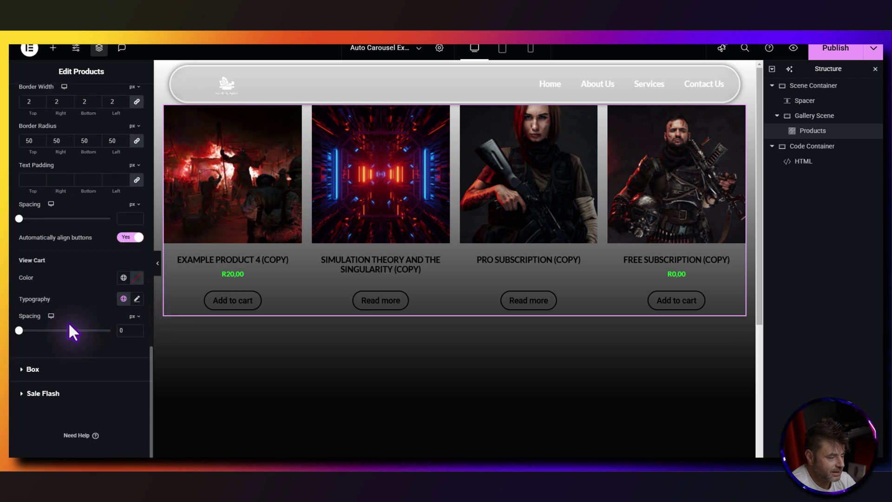
click(51, 371)
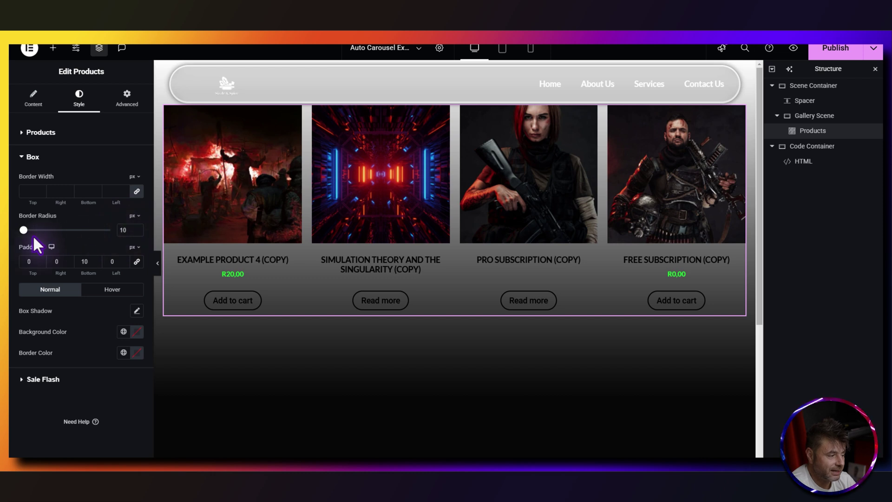
click(137, 262)
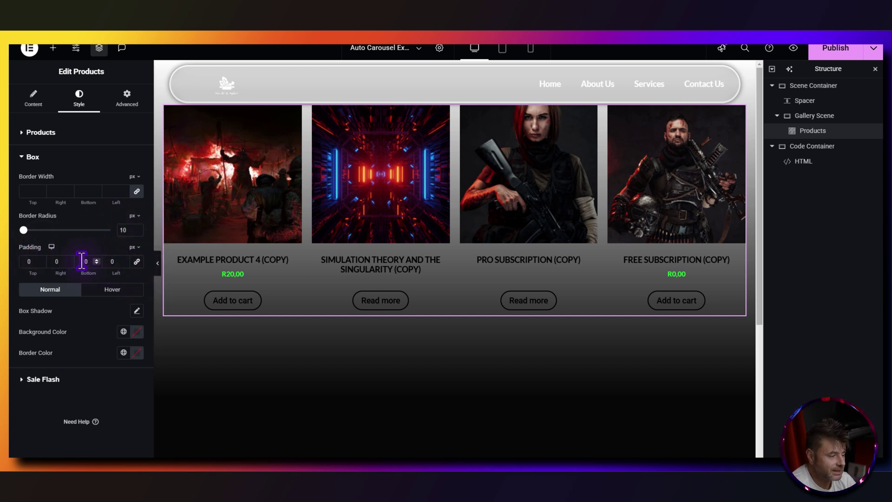
click(85, 261)
text(10)
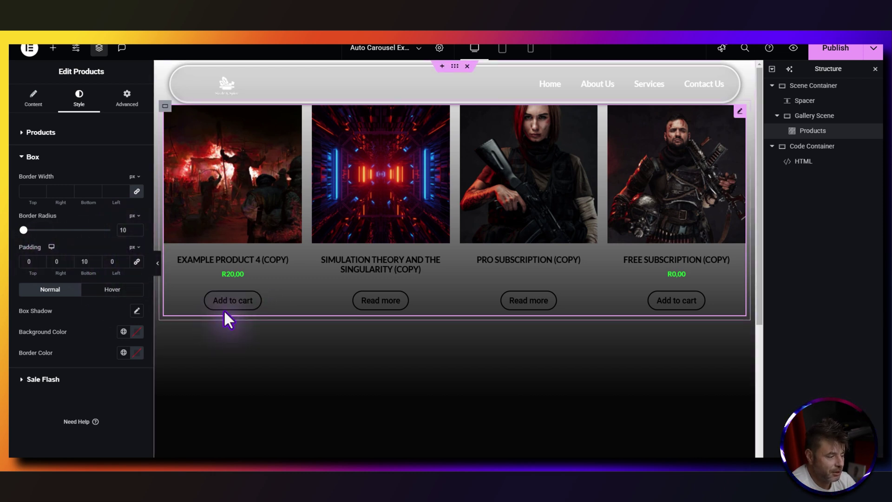
Set the product box's background colour to white (#FFFFFF) and return to the editor from the example carousel page
click(136, 331)
drag(124, 241, 44, 245)
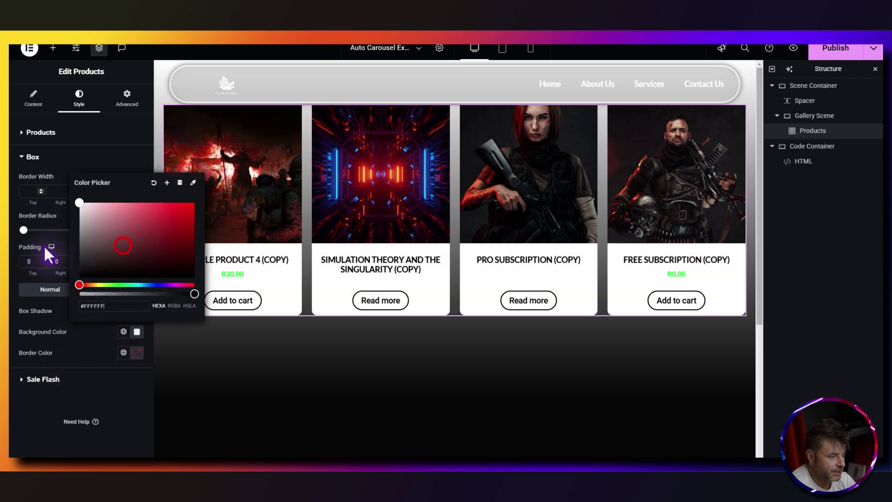
click(57, 353)
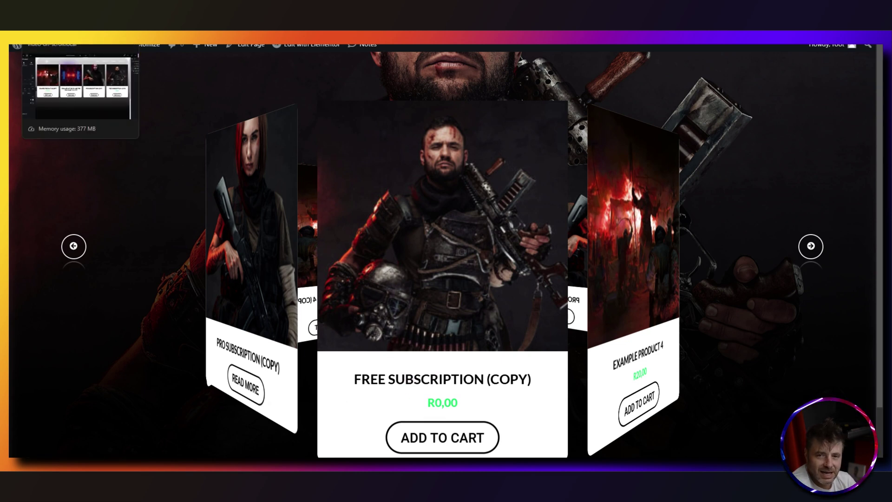
key(ctrl+Tab)
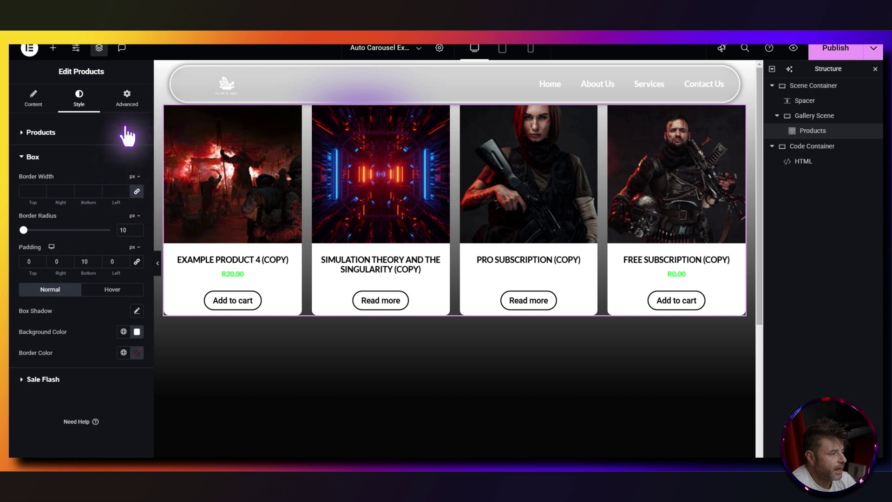
Copy the class name Reboot-Auto-Gallery from the code page and assign it as the Products widget's CSS class
click(127, 96)
click(91, 419)
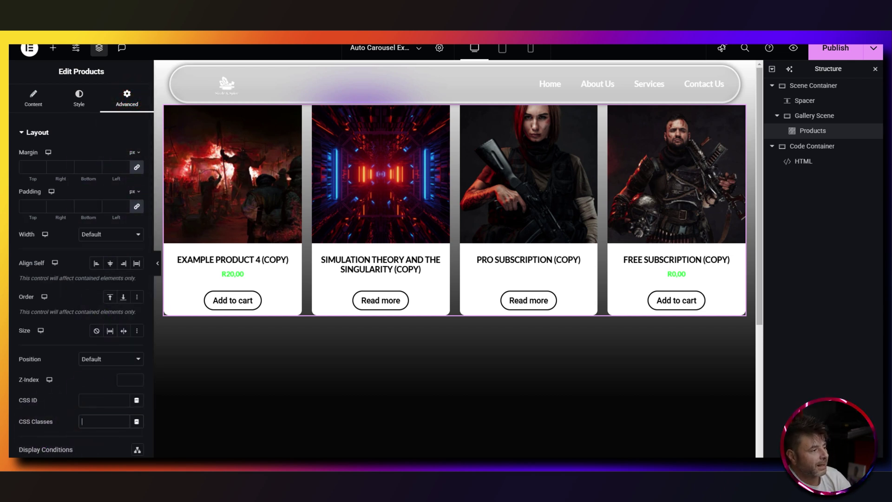
key(ctrl+Tab)
drag(209, 197, 129, 197)
key(ctrl+c)
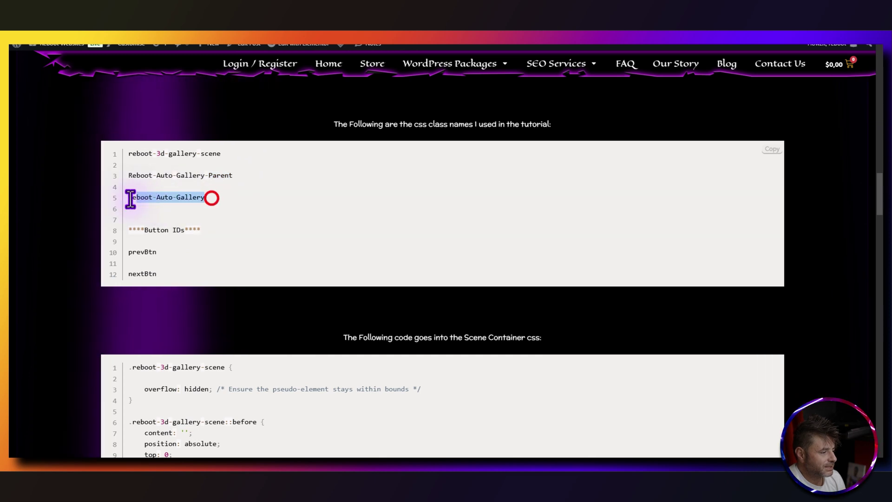
key(ctrl+Tab)
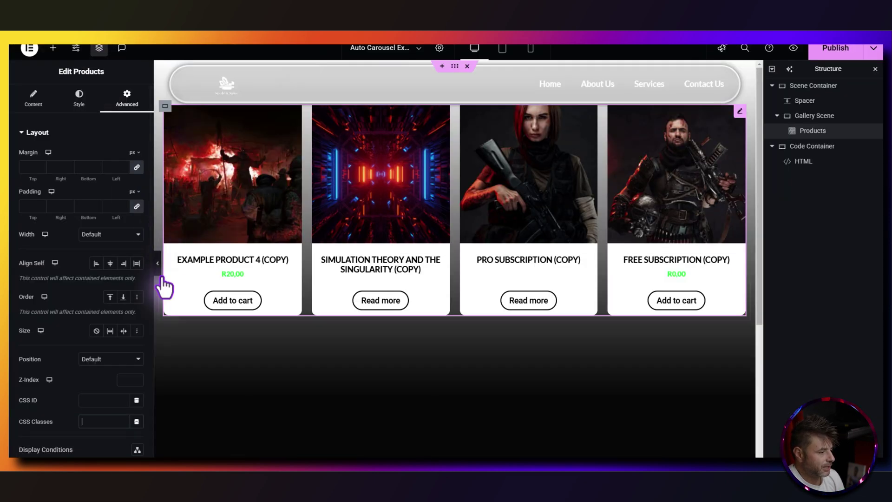
click(93, 421)
key(ctrl+v)
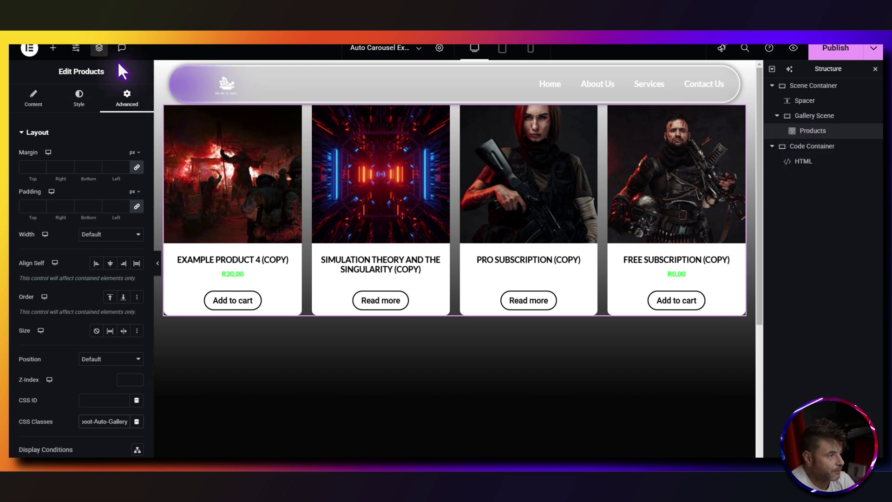
Add a container below the Products widget inside Gallery Scene and rename it Button Container
click(53, 48)
drag(44, 180, 167, 268)
double_click(805, 146)
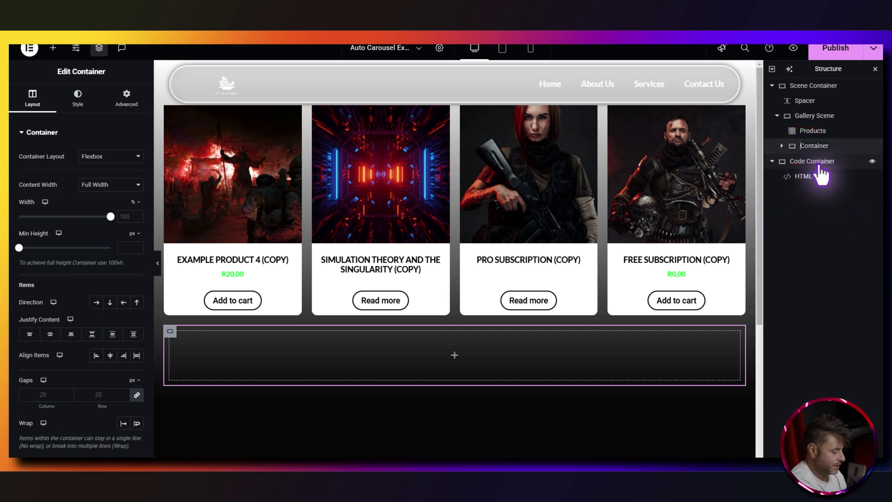
text(Button)
key(Return)
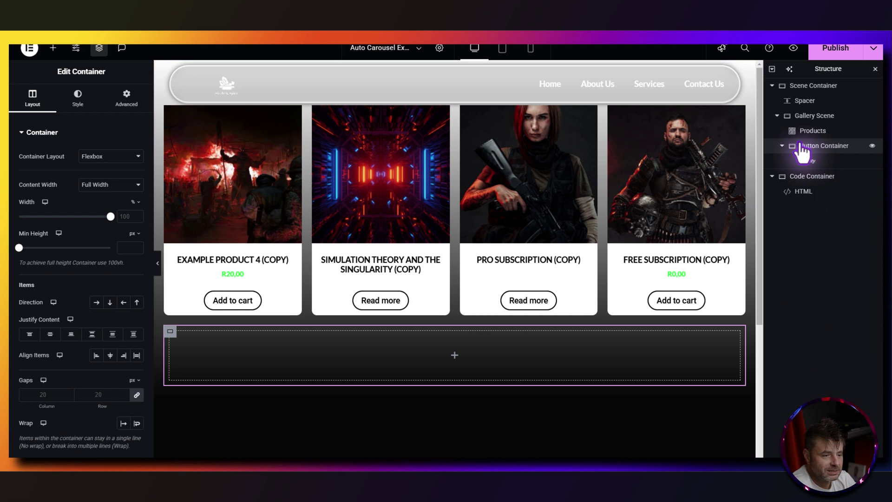
Lay out the Button Container as a horizontal row with Space Between, and unlink its margins with a top margin of -15 px
click(97, 303)
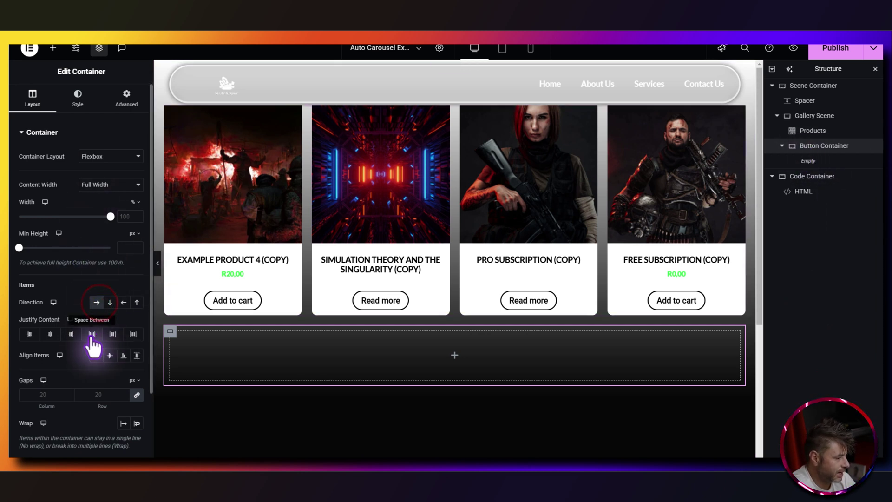
click(92, 334)
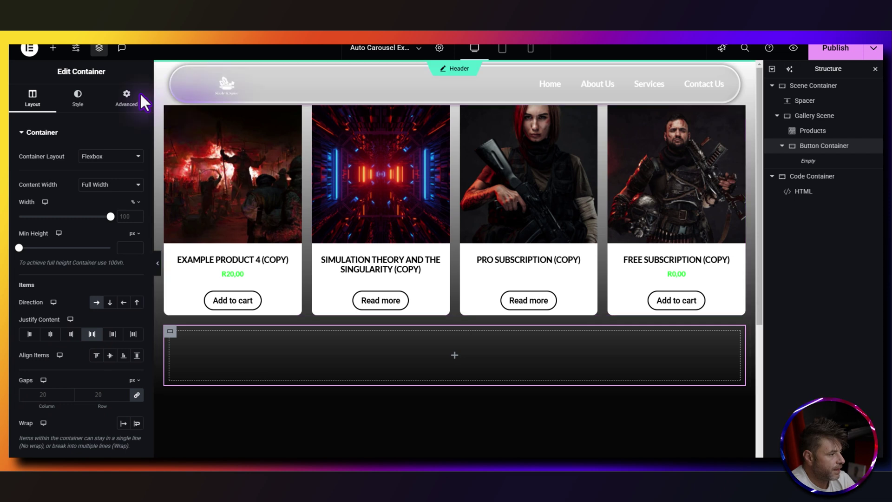
click(120, 93)
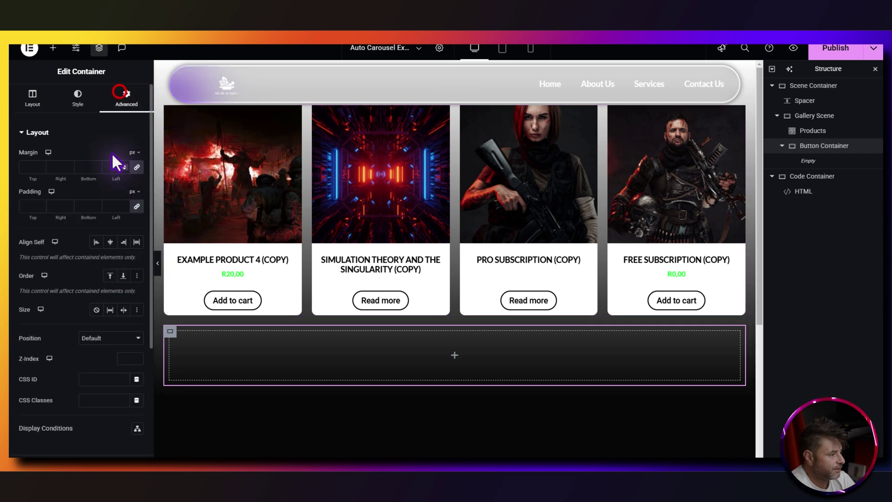
click(136, 167)
click(25, 166)
text(-15)
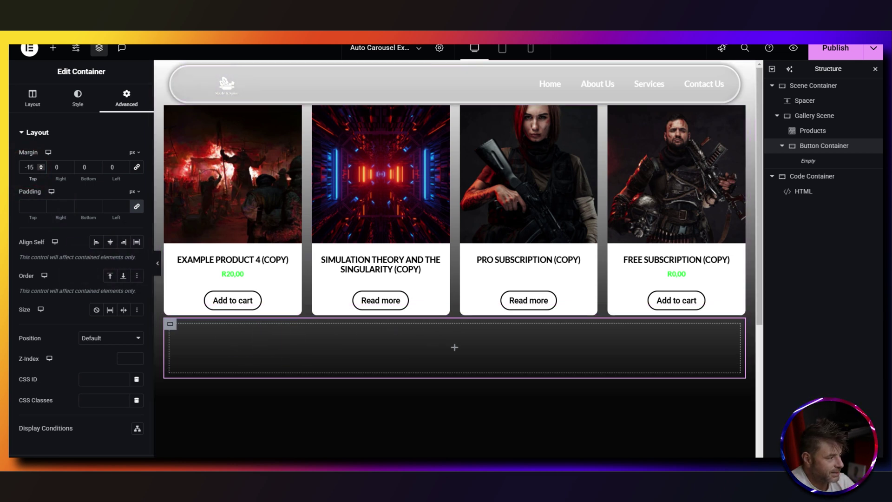
Add a Button widget to the Button Container, clear its text and give it the solid circled left-arrow icon
click(53, 48)
drag(47, 348, 290, 354)
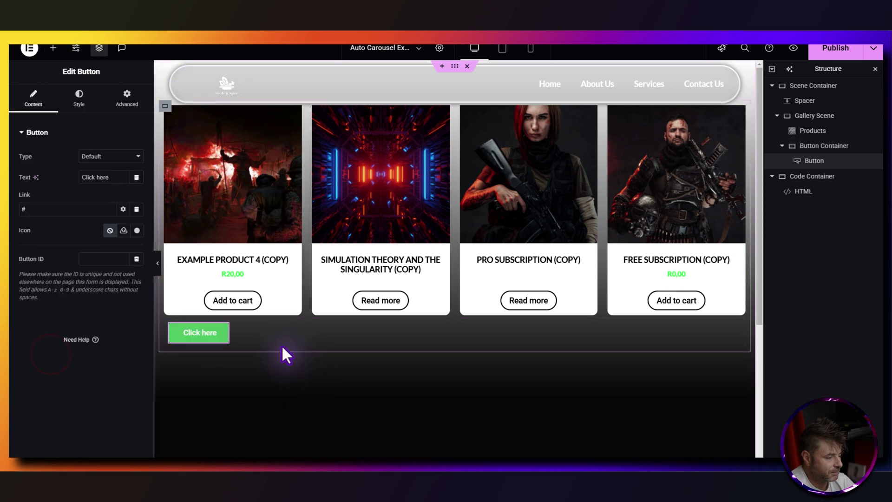
triple_click(113, 179)
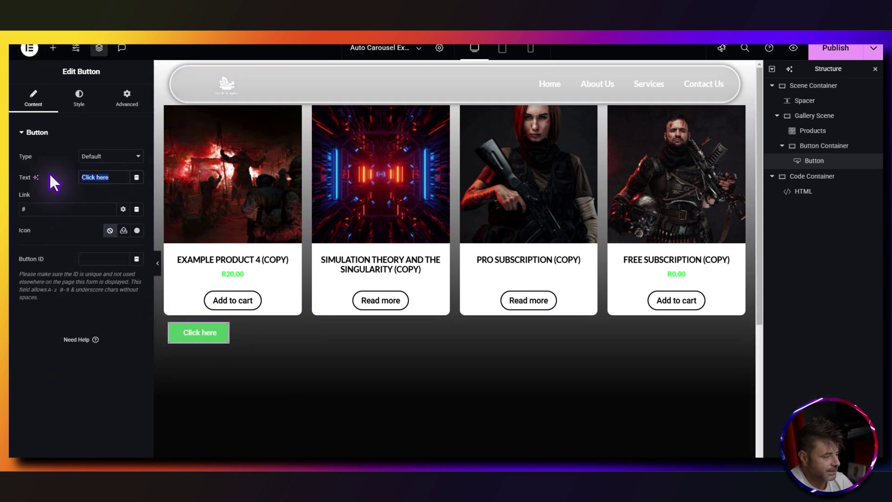
key(BackSpace)
click(138, 231)
click(369, 99)
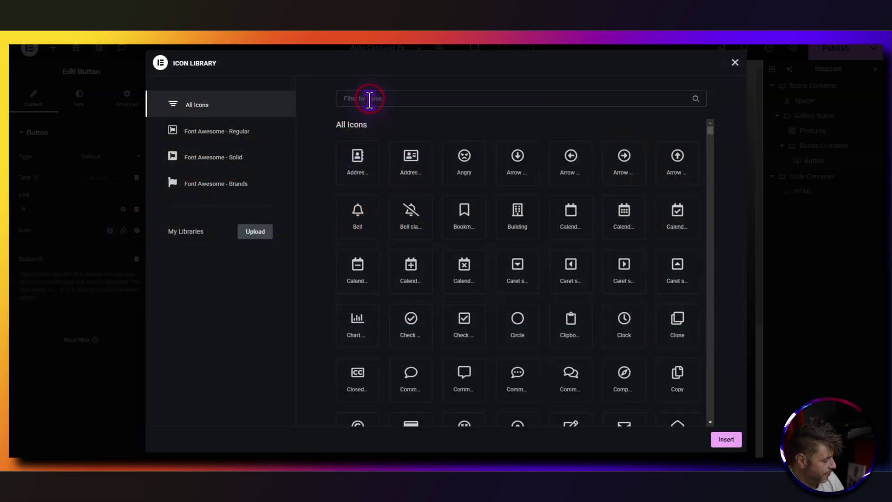
text(arr)
click(461, 213)
click(726, 439)
Set the left-arrow button's typography size to 16 px
click(79, 98)
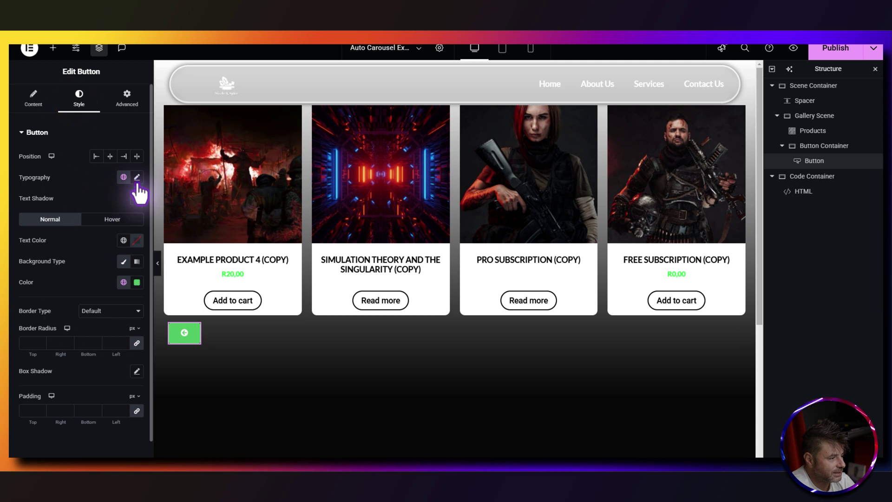
click(137, 177)
click(117, 255)
text(1)
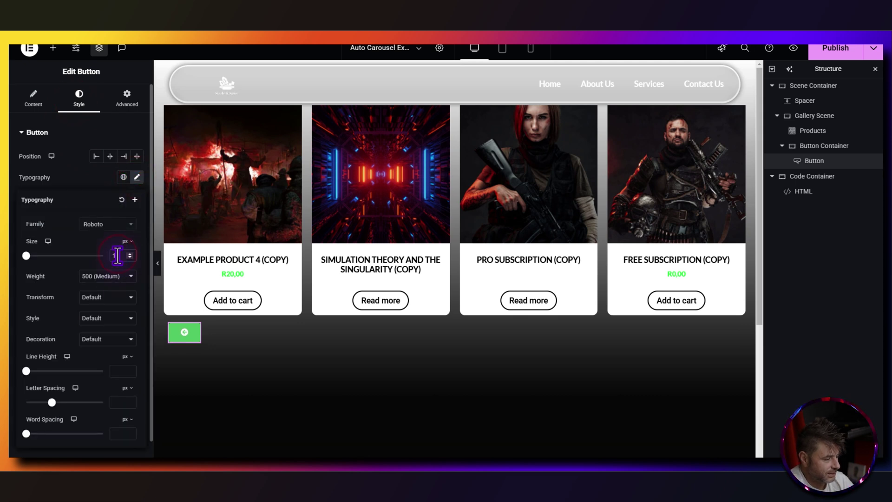
text(6)
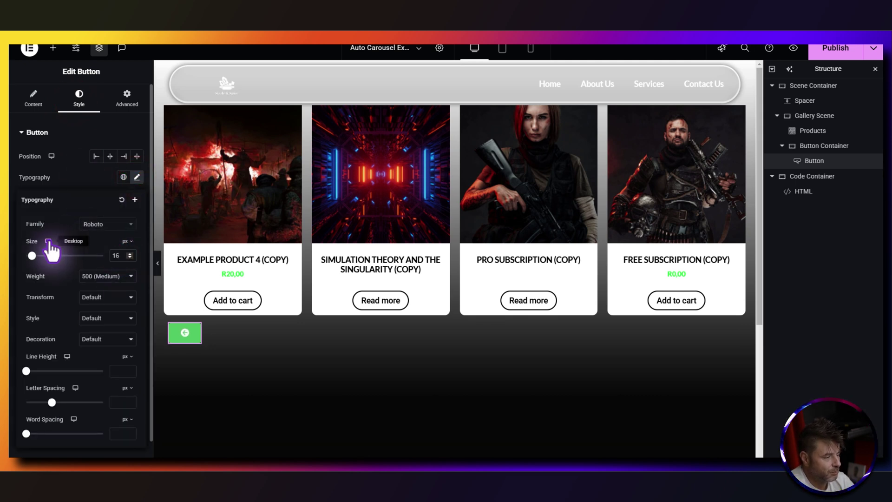
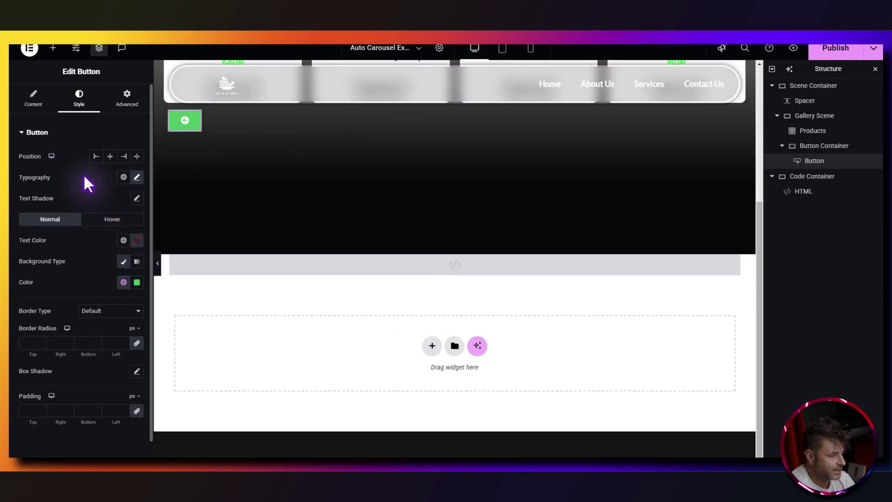
Set the left-arrow button's normal-state text colour to white and make its background colour fully transparent
click(137, 240)
click(130, 298)
click(51, 240)
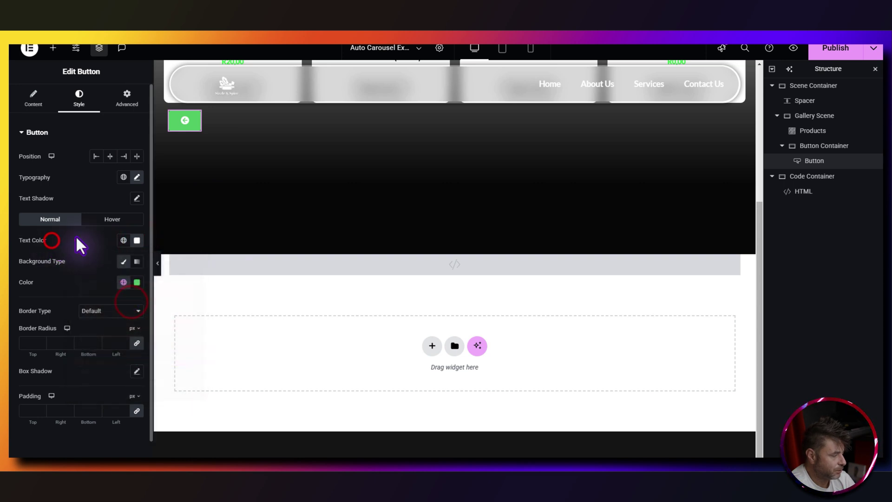
click(136, 282)
drag(193, 414, 59, 393)
click(72, 274)
Give the left-arrow button a solid 2 px border in white (#FFFFFF)
click(95, 309)
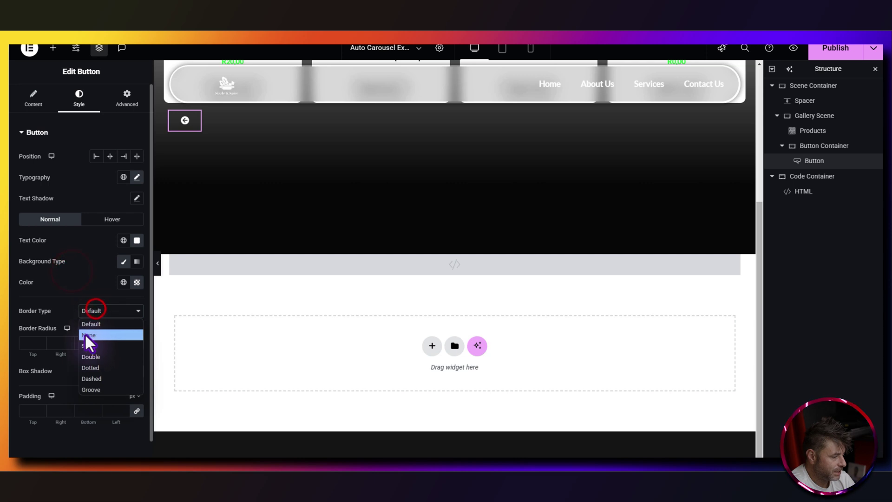
click(89, 345)
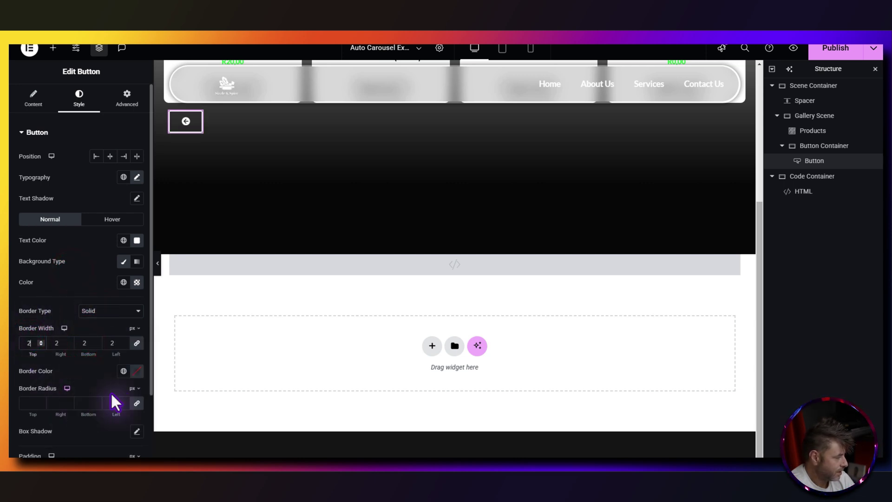
click(137, 383)
drag(106, 260, 43, 236)
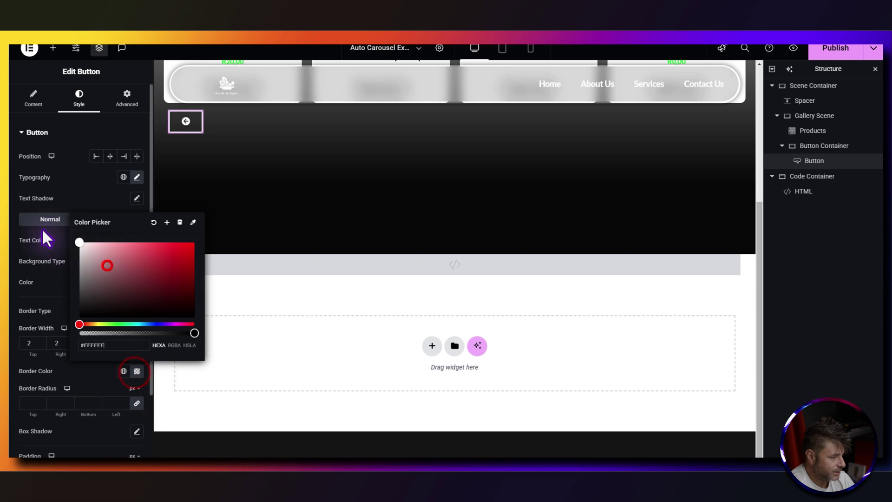
click(44, 384)
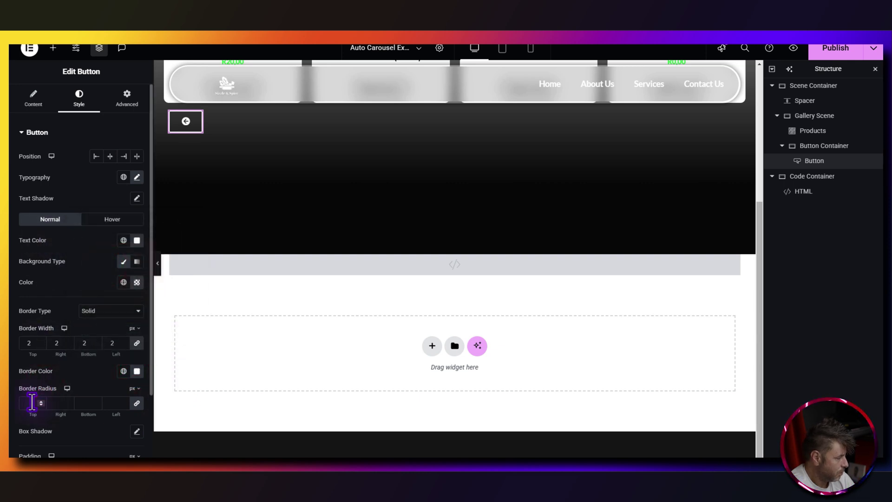
Set the left-arrow button's border radius to 100 px, and unlink its padding with 14 px top and bottom and 15 px right
scroll(32, 403, down, 2)
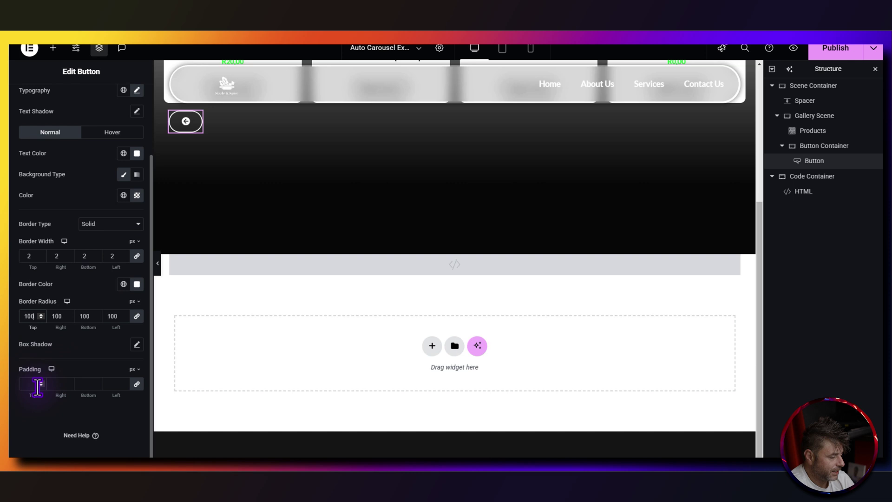
click(136, 384)
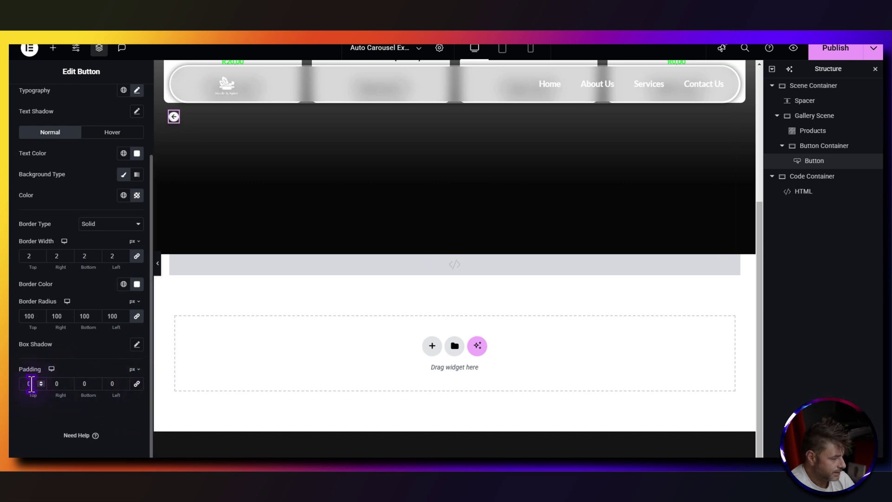
text(14)
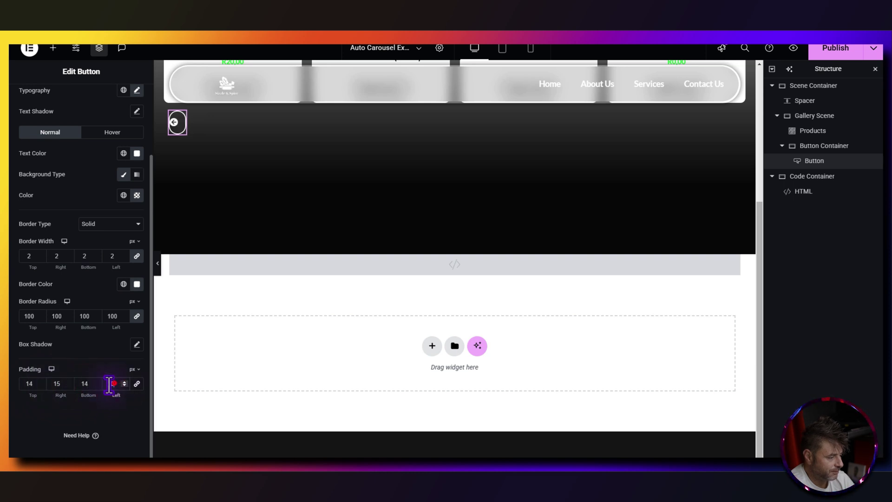
scroll(98, 233, up, 10)
Copy the button ID prevBtn from the code page and set it as the left-arrow button's CSS ID
click(127, 98)
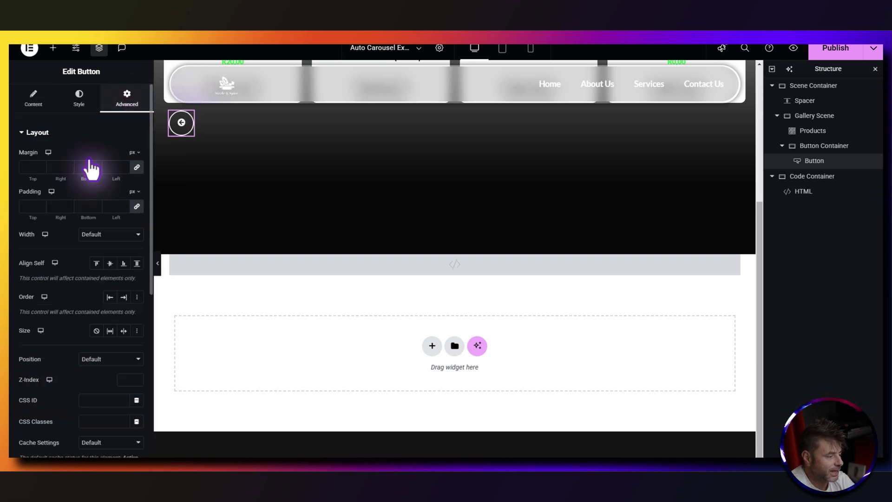
click(90, 397)
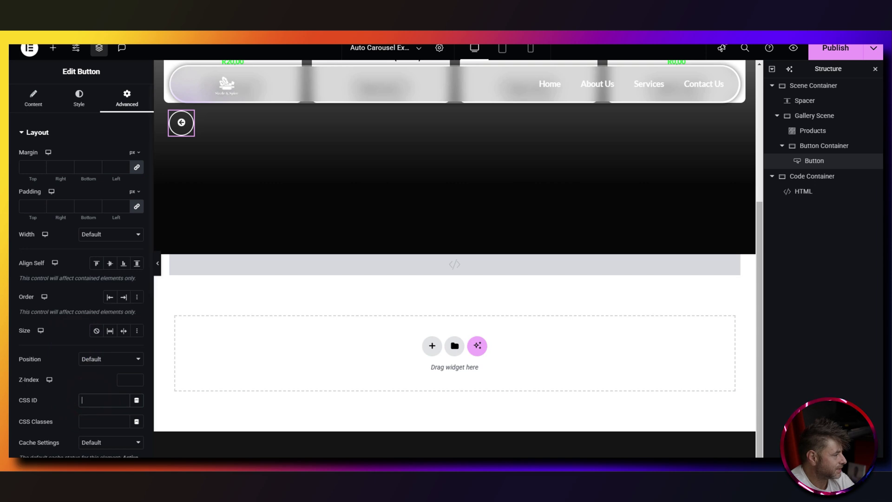
key(ctrl+Tab)
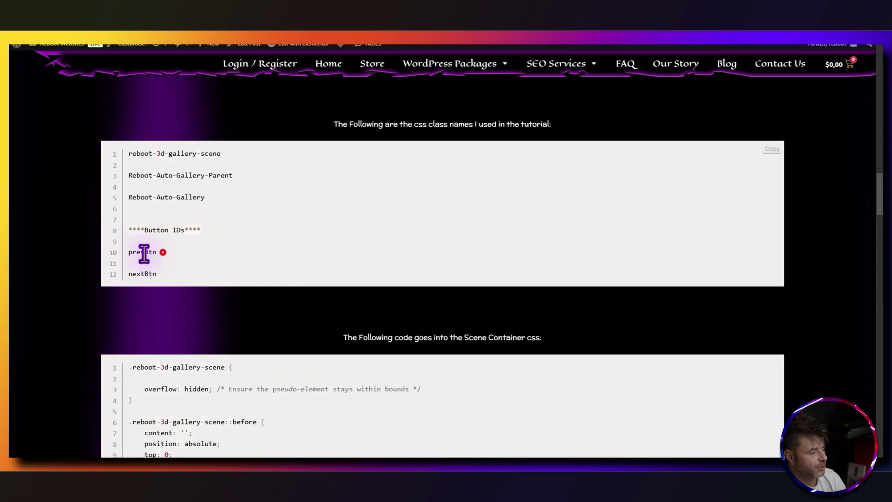
double_click(144, 253)
key(ctrl+Tab)
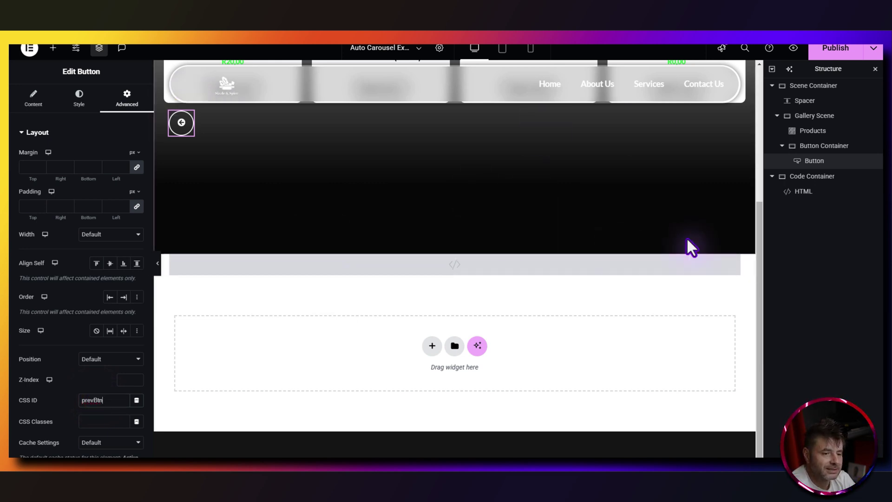
Duplicate the left-arrow button and change the copy's icon to the solid circled right arrow
right_click(816, 163)
click(811, 192)
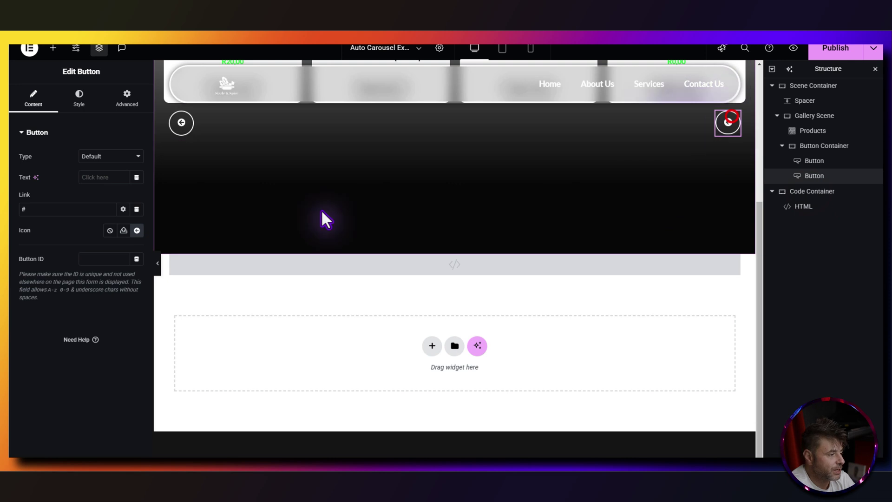
click(137, 231)
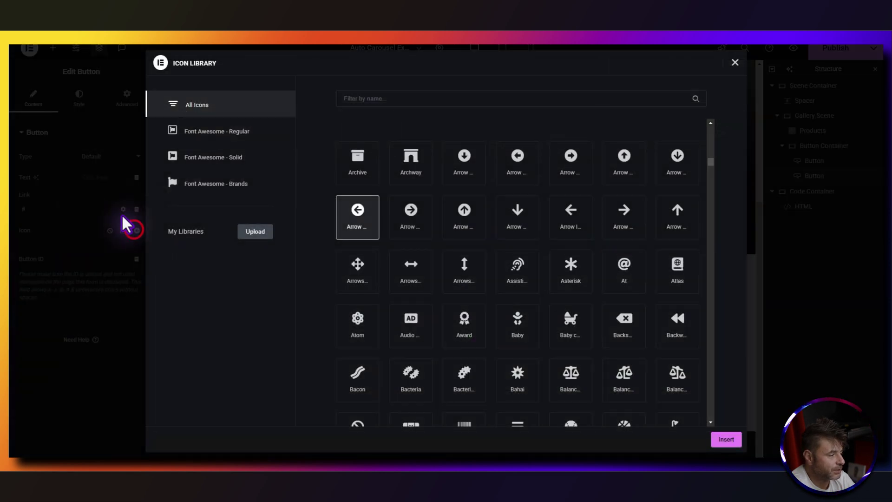
text(arr)
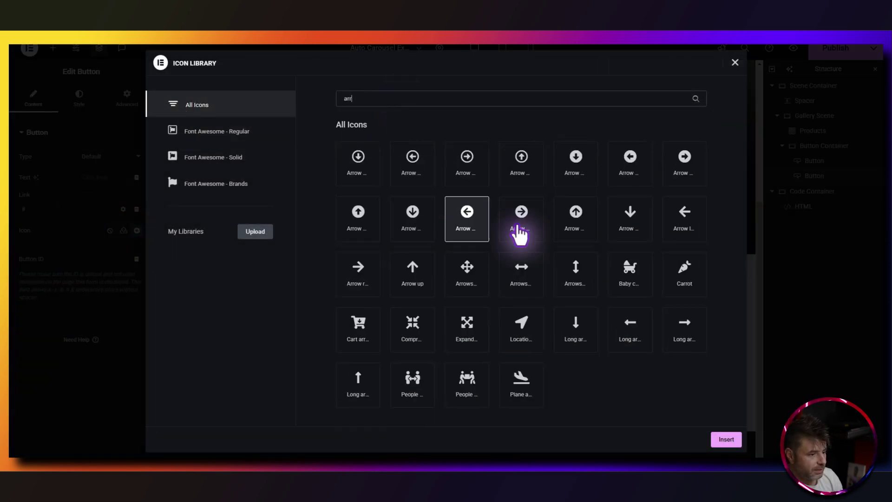
click(525, 219)
click(727, 440)
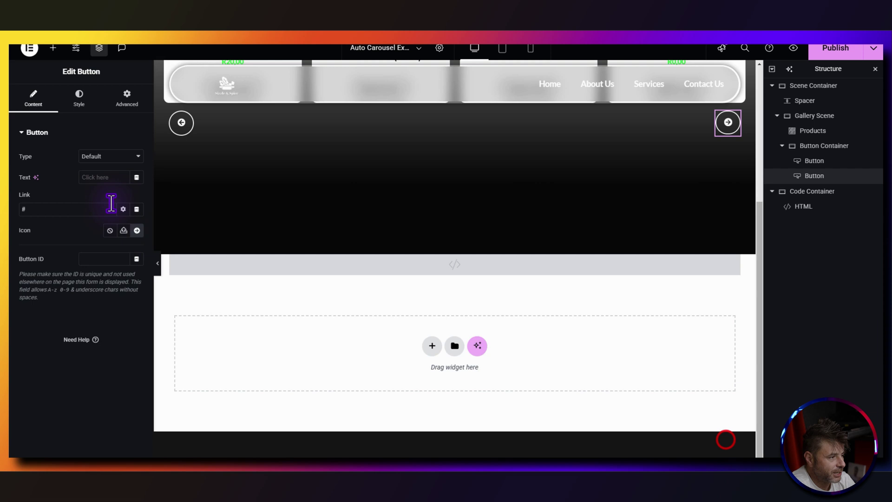
Copy the button ID nextBtn from the code page and set it as the right-arrow button's CSS ID
click(130, 105)
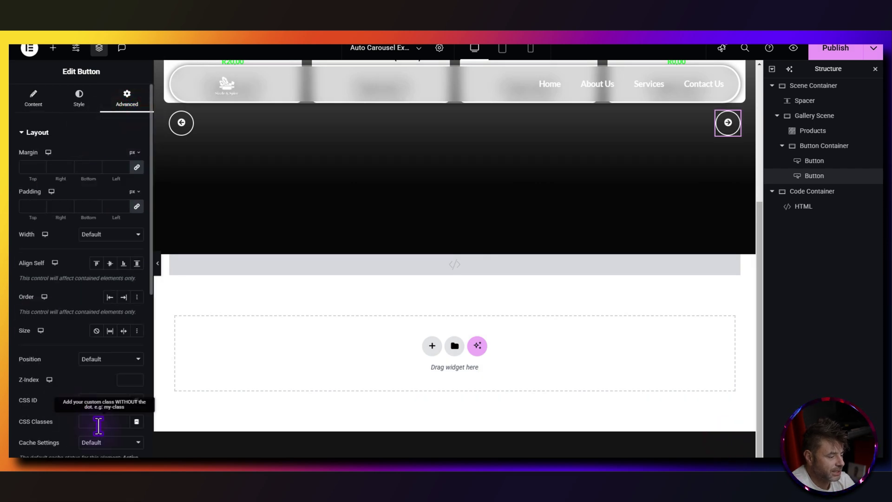
click(99, 399)
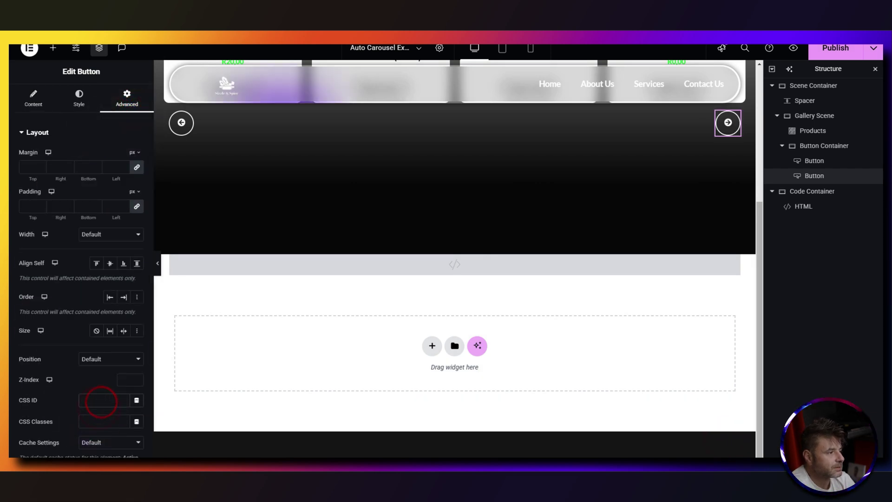
key(ctrl+Tab)
drag(156, 275, 129, 274)
key(ctrl+c)
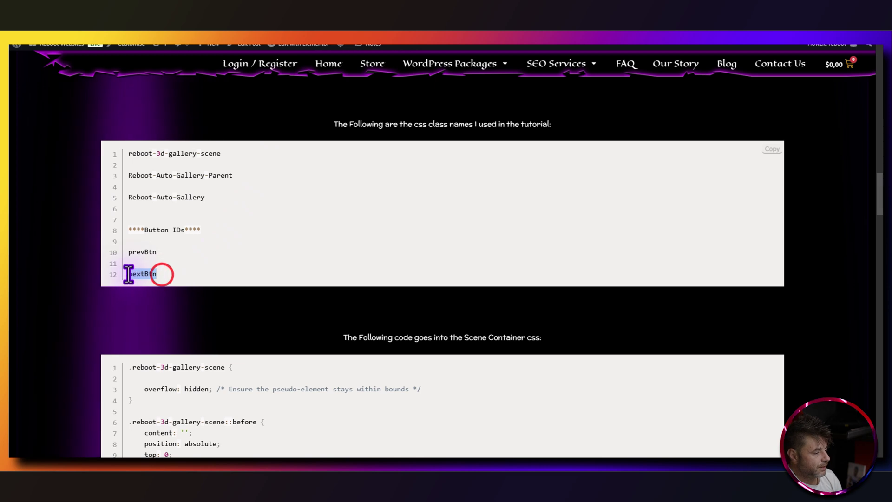
key(ctrl+shift+Tab)
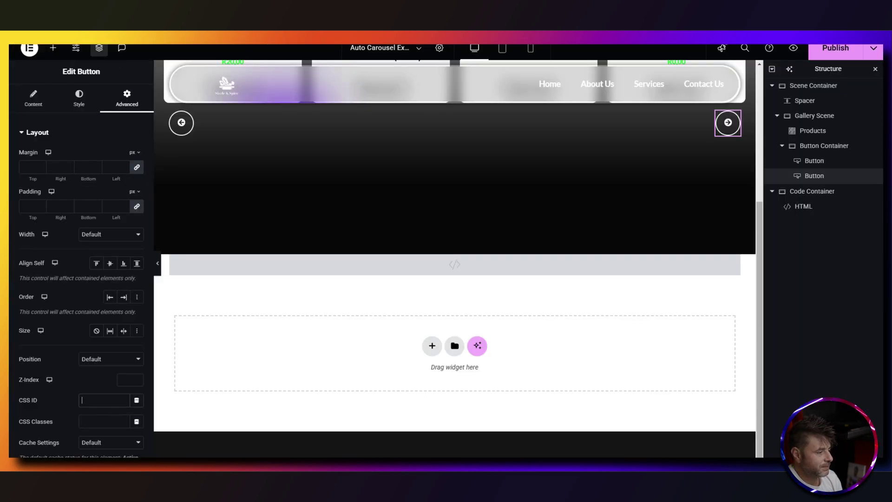
key(ctrl+v)
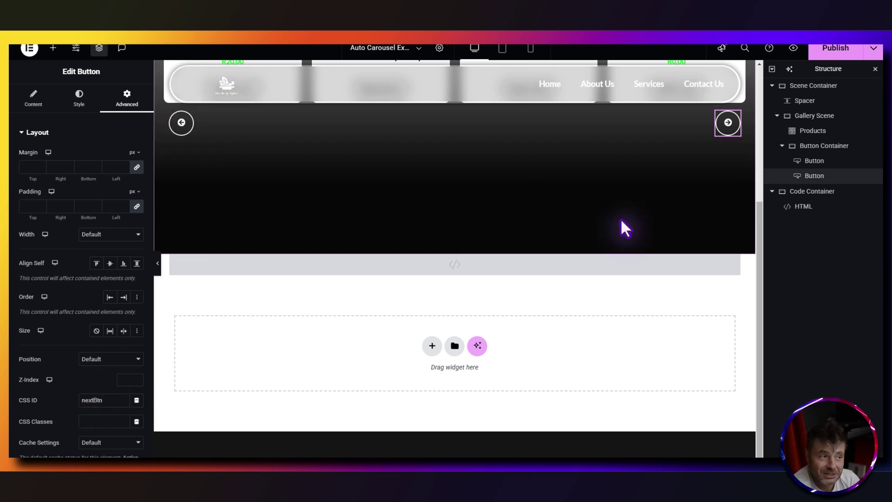
Copy the Scene Container CSS (.reboot-3d-gallery-scene) from the code page and paste it into the Scene Container's custom CSS
scroll(570, 246, up, 1)
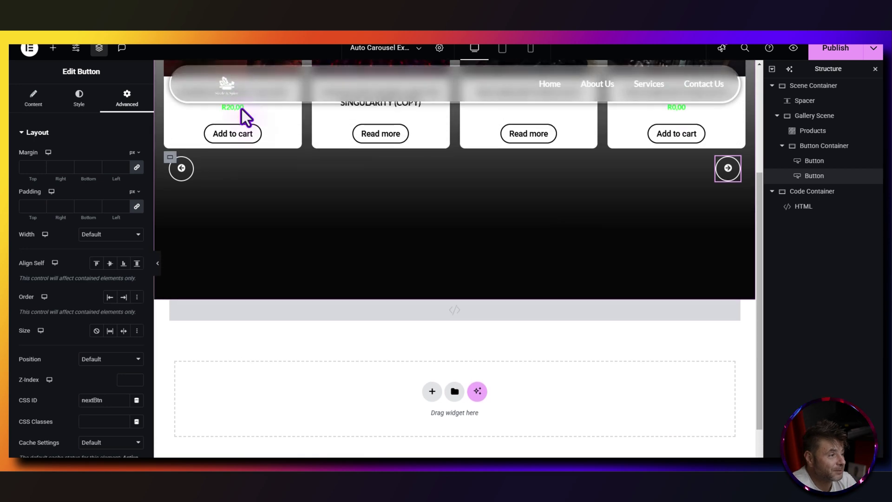
key(ctrl+Tab)
scroll(484, 335, down, 1)
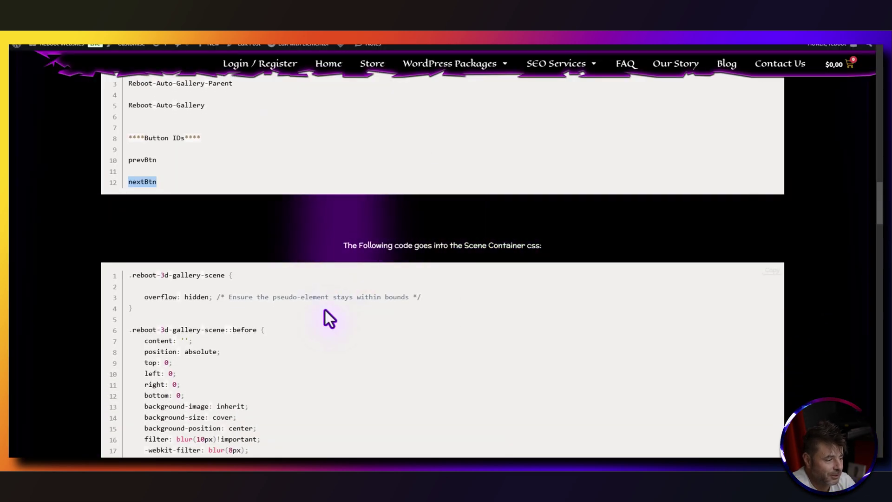
click(772, 271)
key(ctrl+Tab)
click(825, 88)
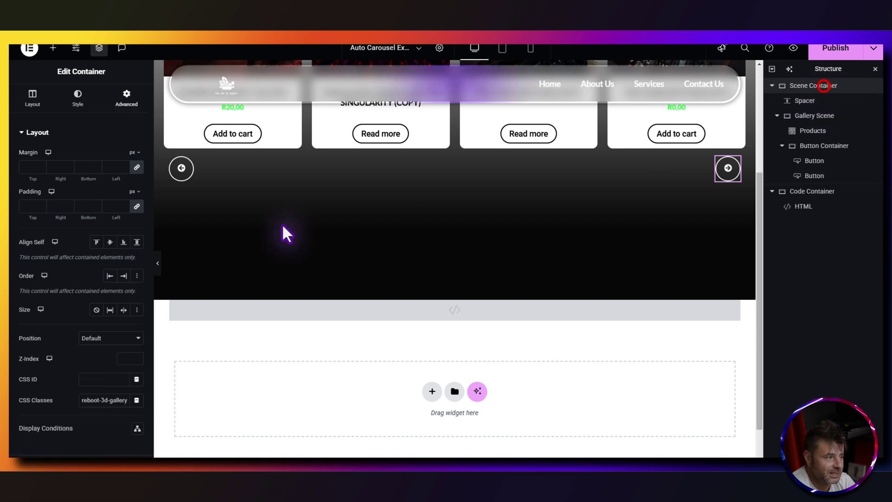
scroll(464, 251, up, 4)
scroll(75, 325, down, 4)
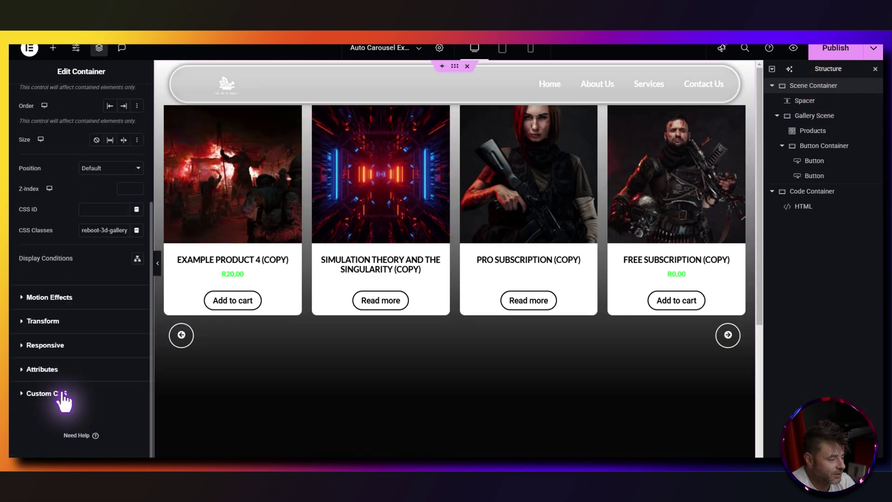
click(62, 393)
click(74, 317)
key(ctrl+v)
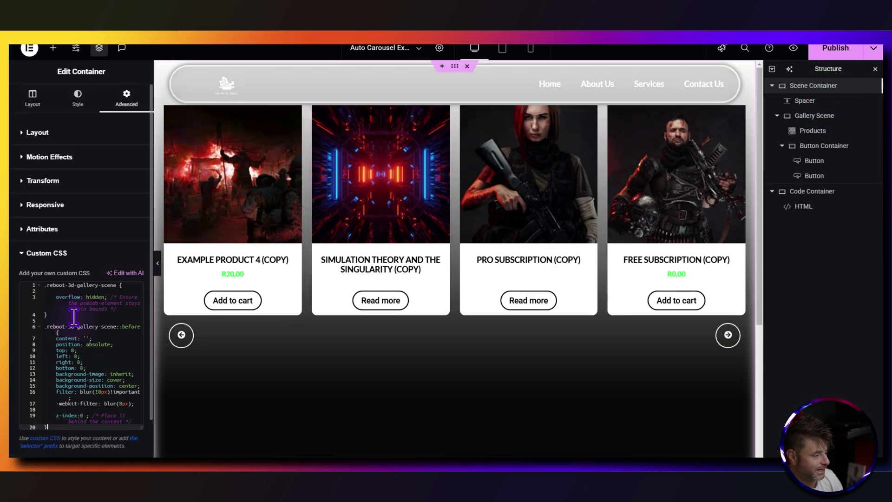
Copy the Gallery Container CSS (.Reboot-Auto-Gallery-Parent) from the code page and paste it into the Gallery Scene container's custom CSS
key(ctrl+Tab)
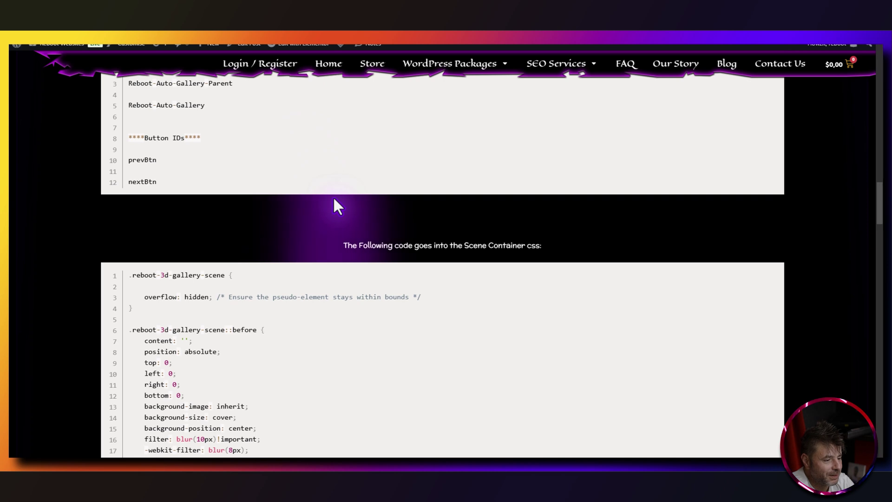
scroll(333, 196, down, 8)
click(768, 188)
key(ctrl+Tab)
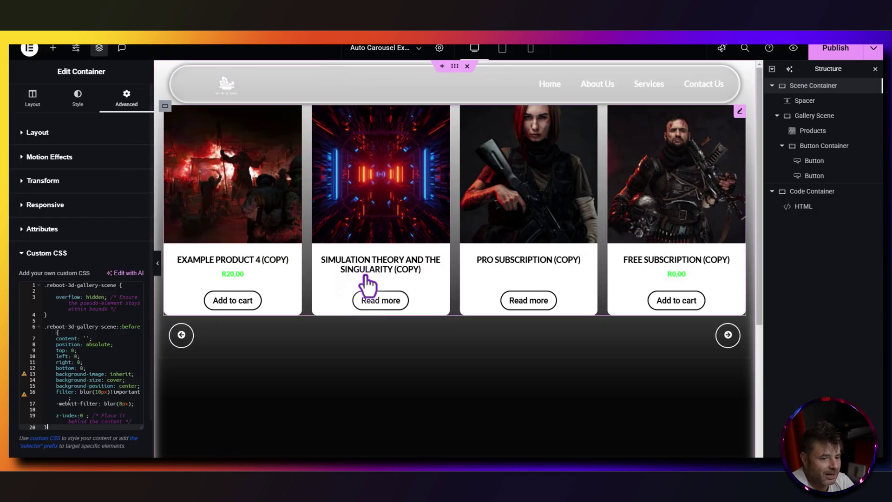
click(811, 116)
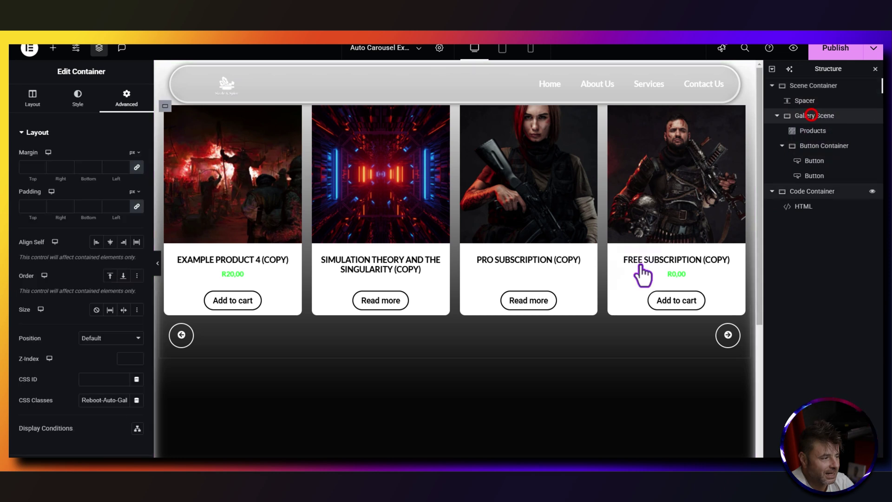
scroll(80, 348, down, 4)
click(70, 395)
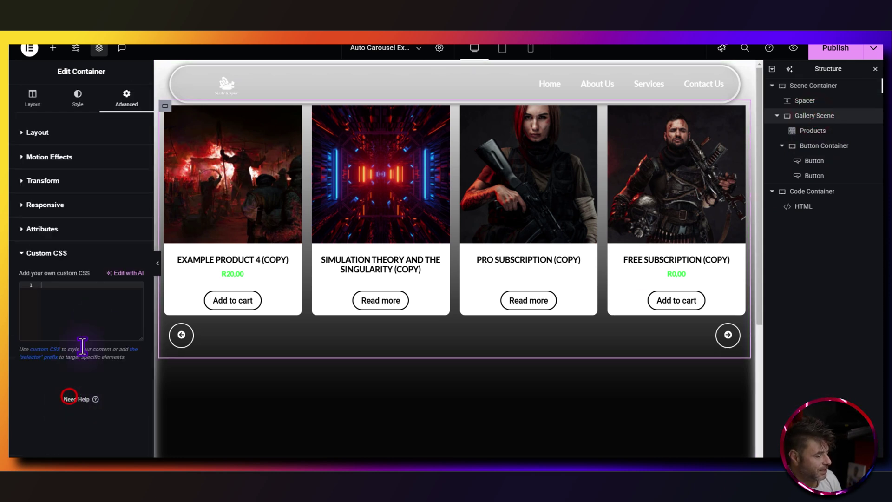
click(92, 322)
key(ctrl+v)
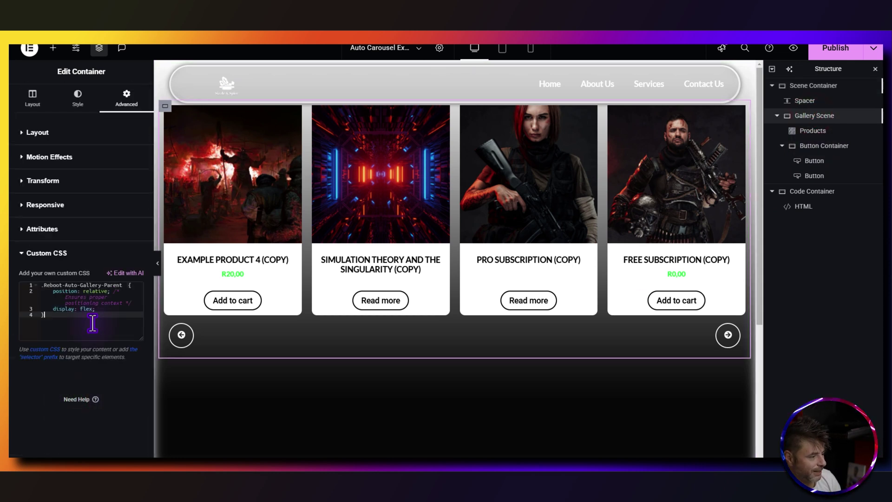
Copy the Products widget CSS from the code page and paste it into the Products widget's custom CSS
key(ctrl+Tab)
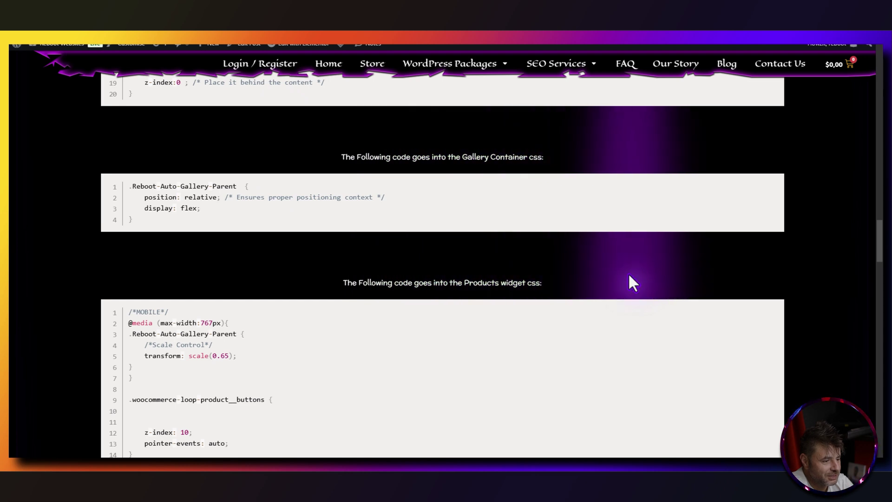
scroll(658, 333, down, 3)
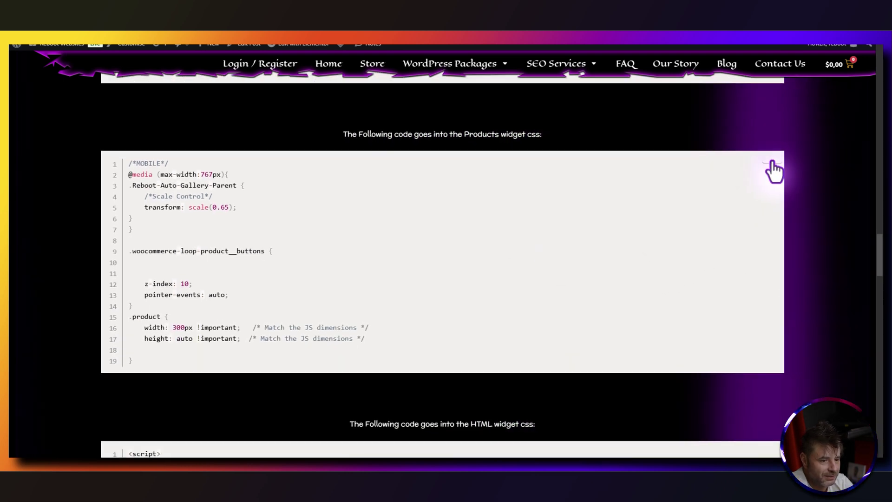
click(773, 164)
key(ctrl+Tab)
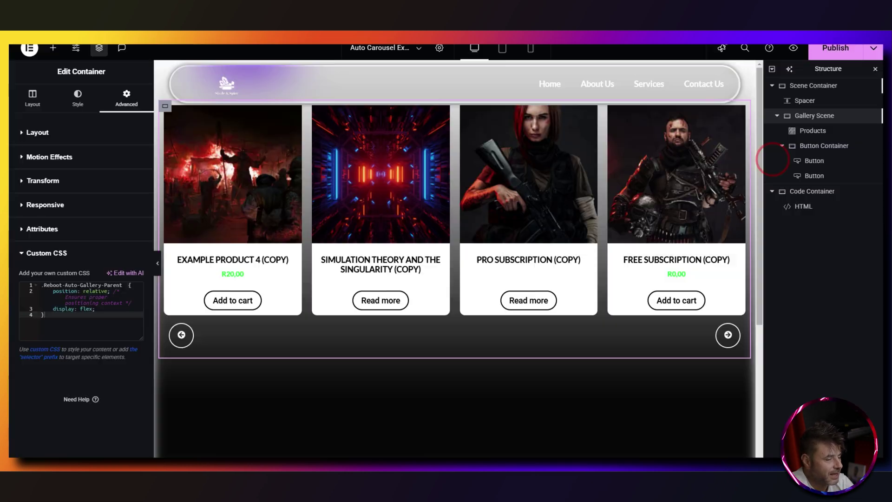
click(819, 132)
scroll(87, 372, down, 5)
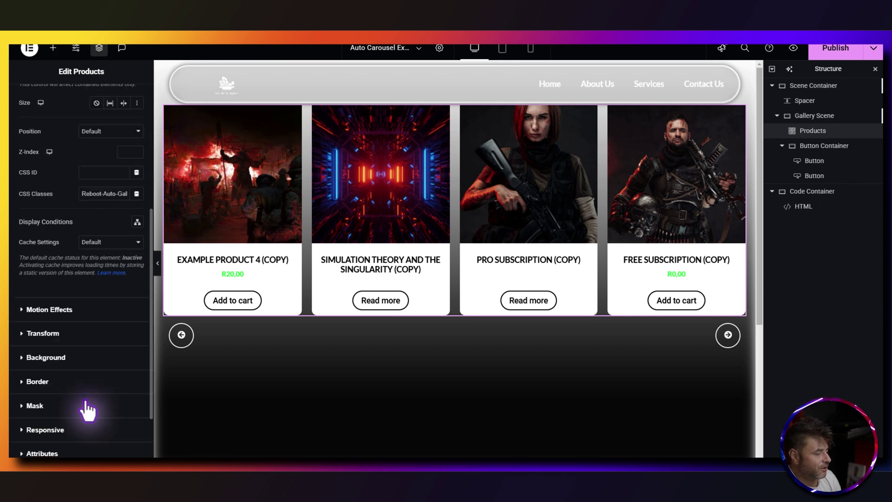
scroll(74, 423, down, 2)
click(50, 393)
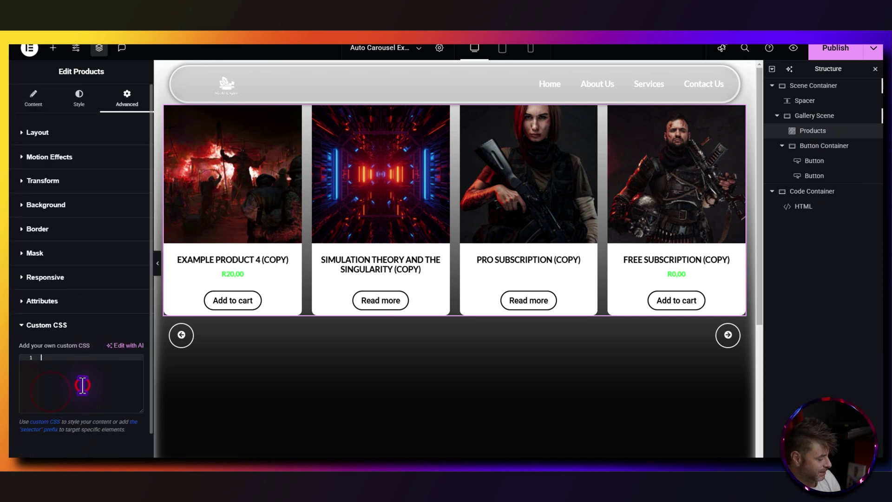
key(ctrl+v)
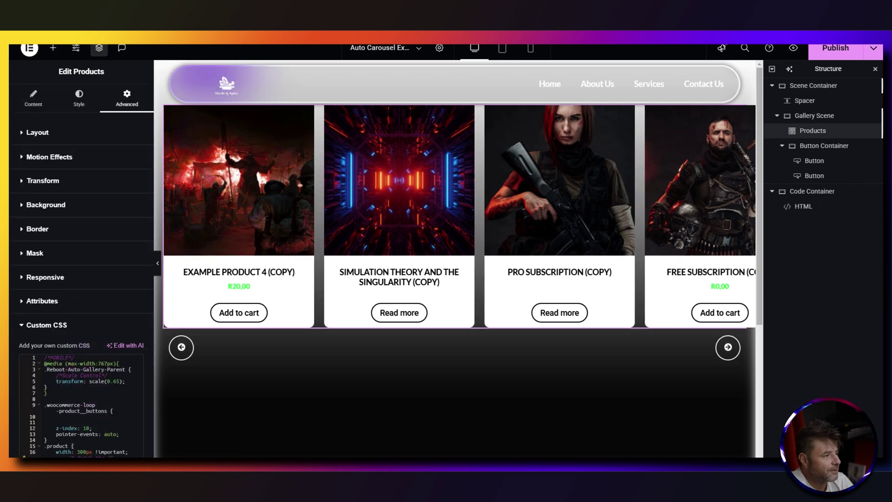
Copy the jQuery carousel script from the code page into the HTML widget in the Code Container, and test the carousel's next arrow
key(ctrl+Tab)
scroll(335, 269, down, 4)
scroll(352, 281, down, 2)
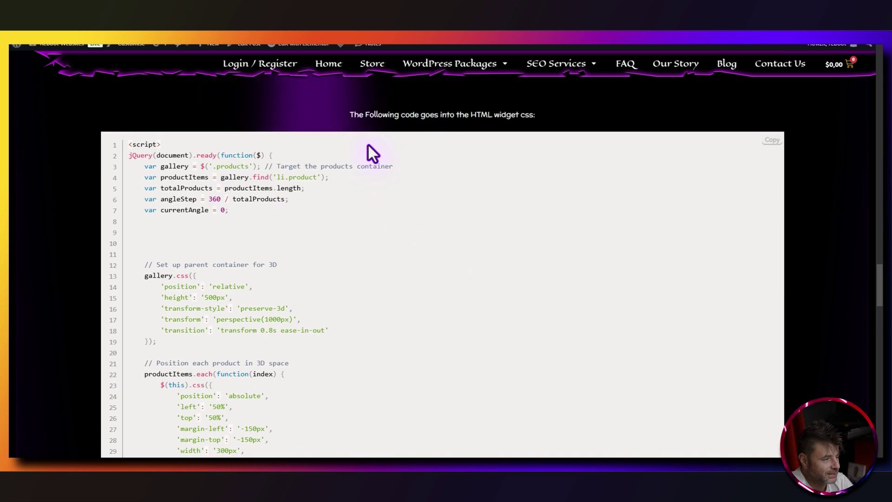
key(ctrl+Tab)
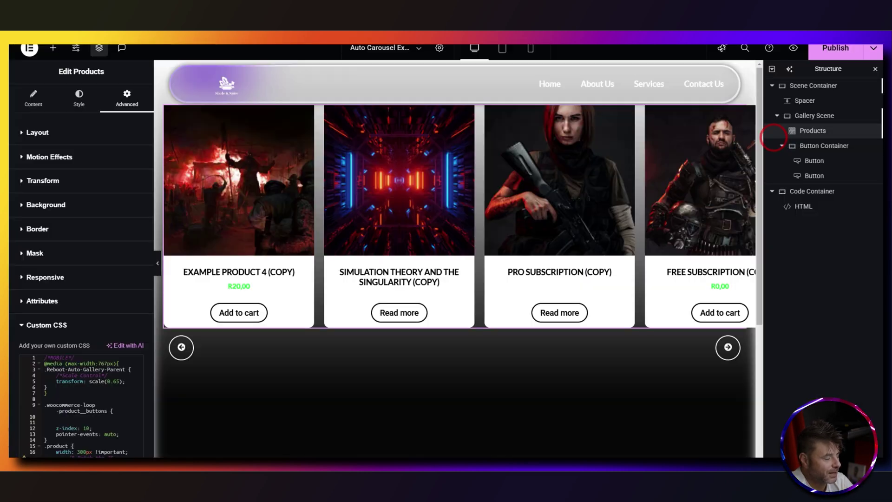
click(806, 206)
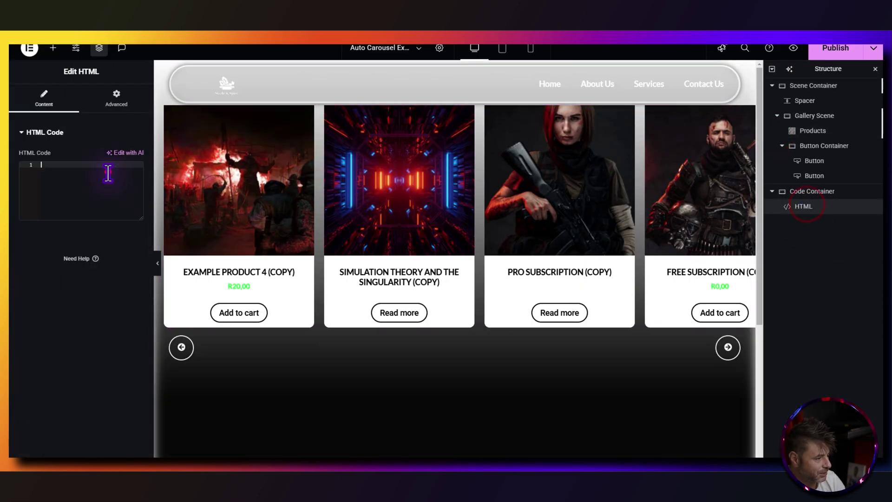
key(ctrl+v)
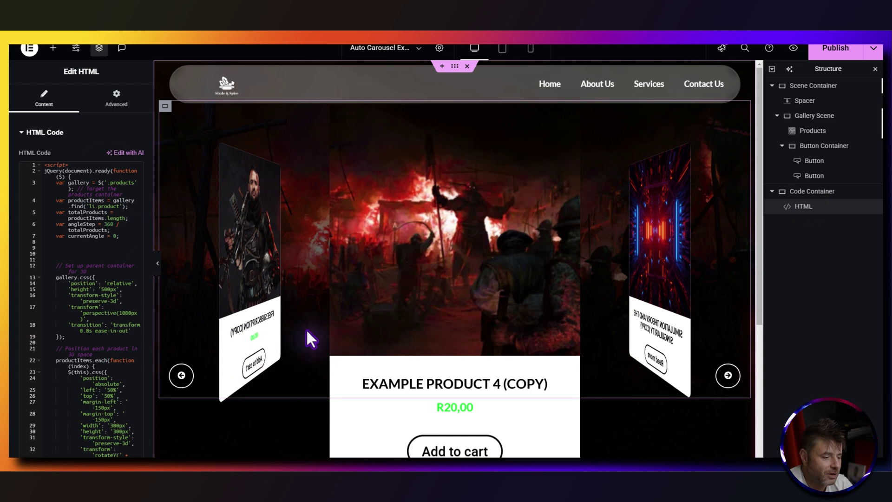
click(728, 375)
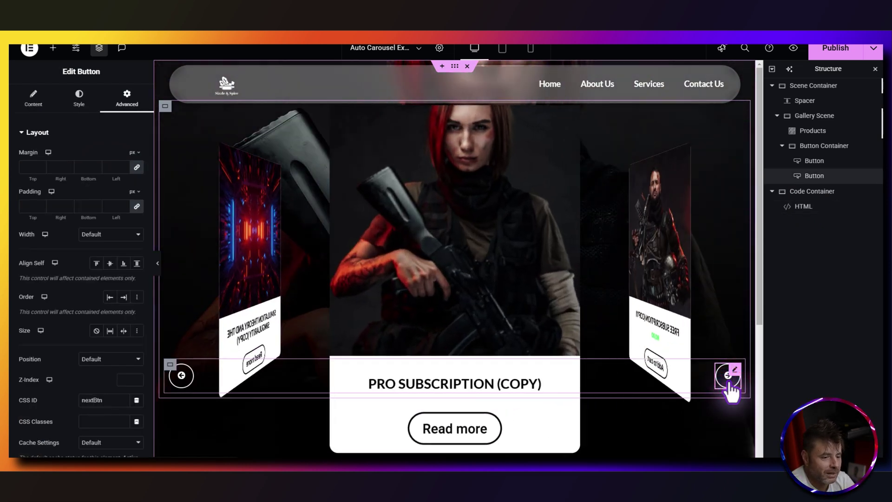